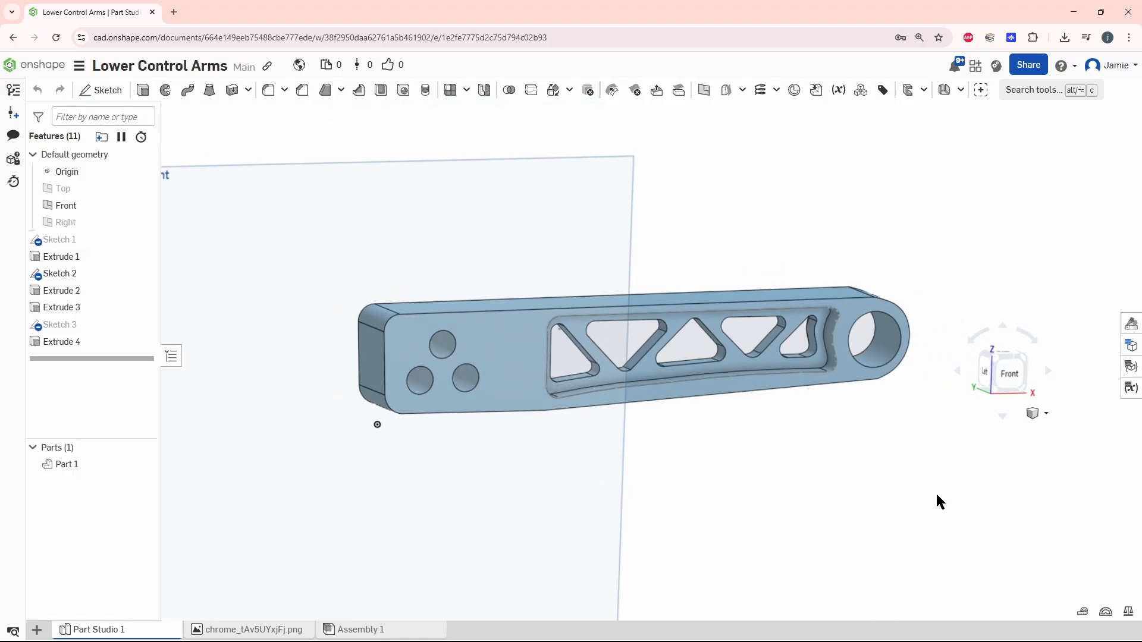
Hide the Front plane in the part studio
{"action": "right_click_drag", "start_coordinate": [936, 492], "coordinate": [930, 497]}
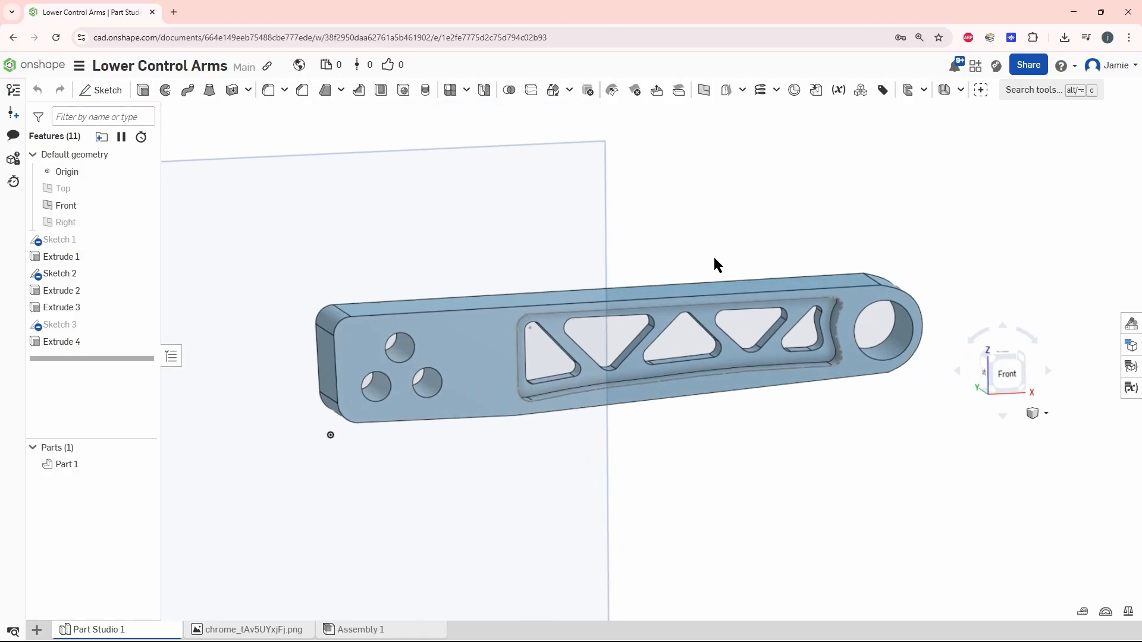
{"action": "left_click", "coordinate": [606, 258]}
{"action": "right_click", "coordinate": [598, 257]}
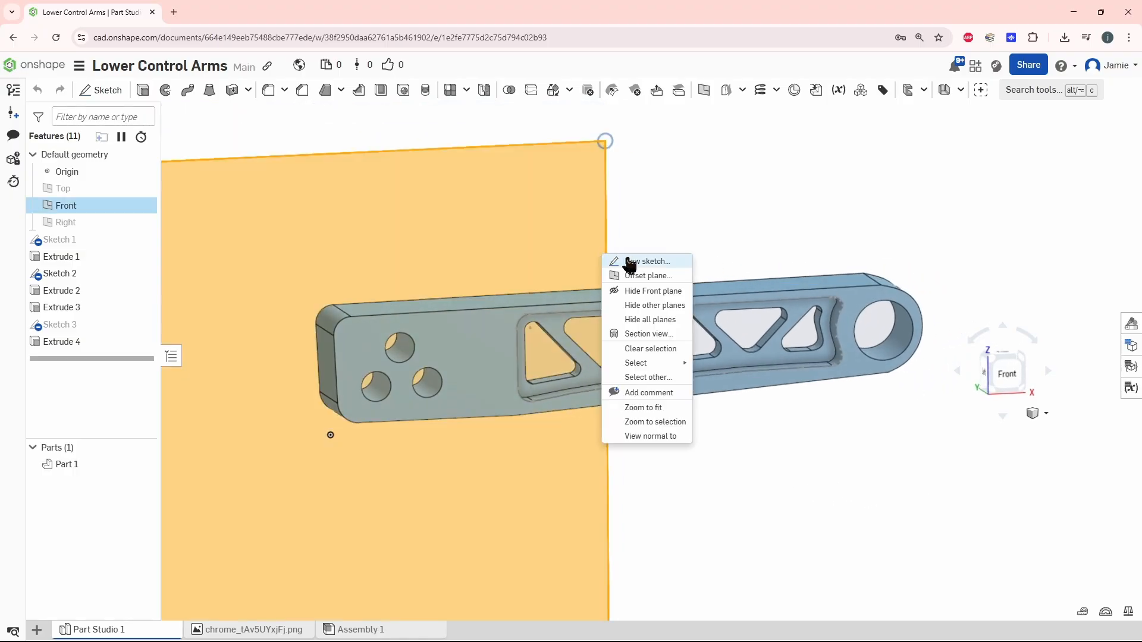
{"action": "left_click", "coordinate": [631, 291]}
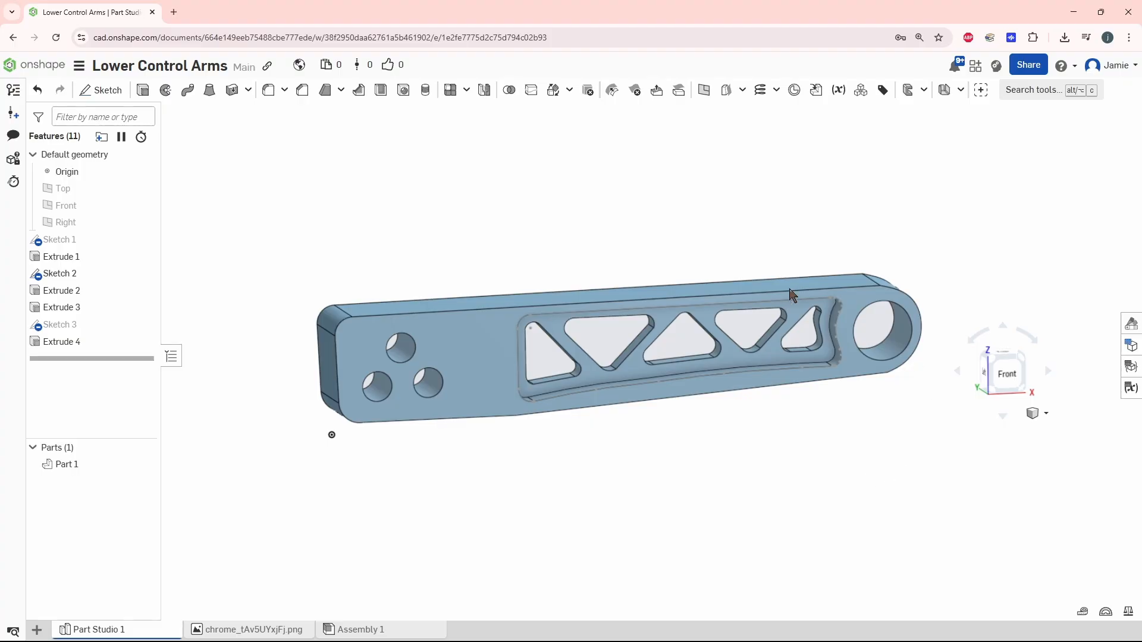
{"action": "scroll", "coordinate": [684, 262], "scroll_direction": "up", "scroll_amount": 2}
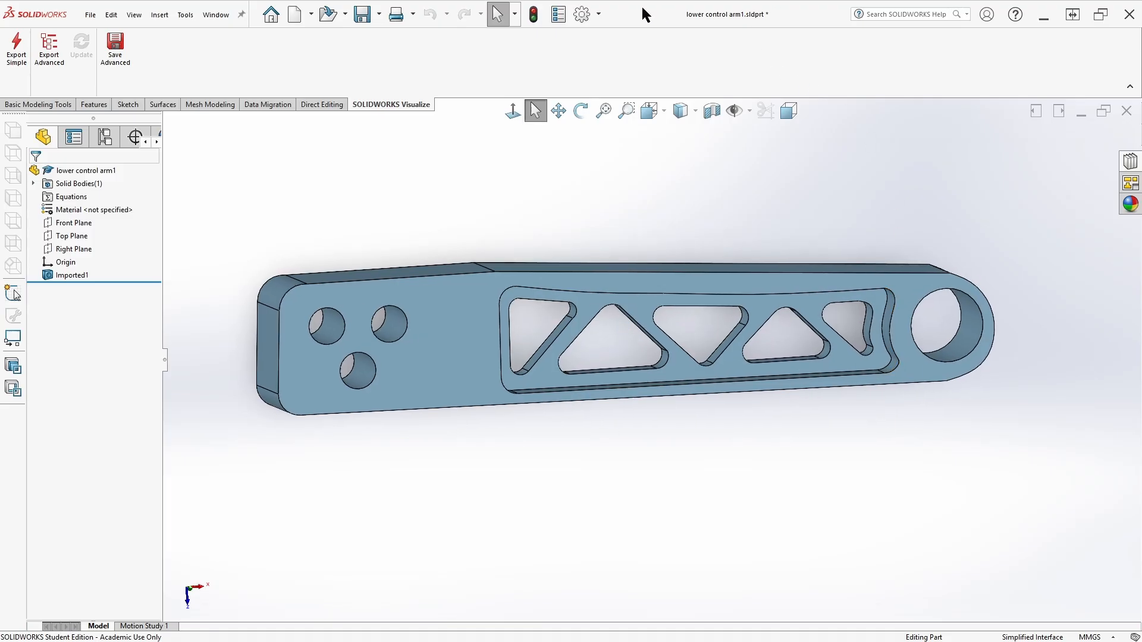
{"action": "left_click", "coordinate": [1043, 16]}
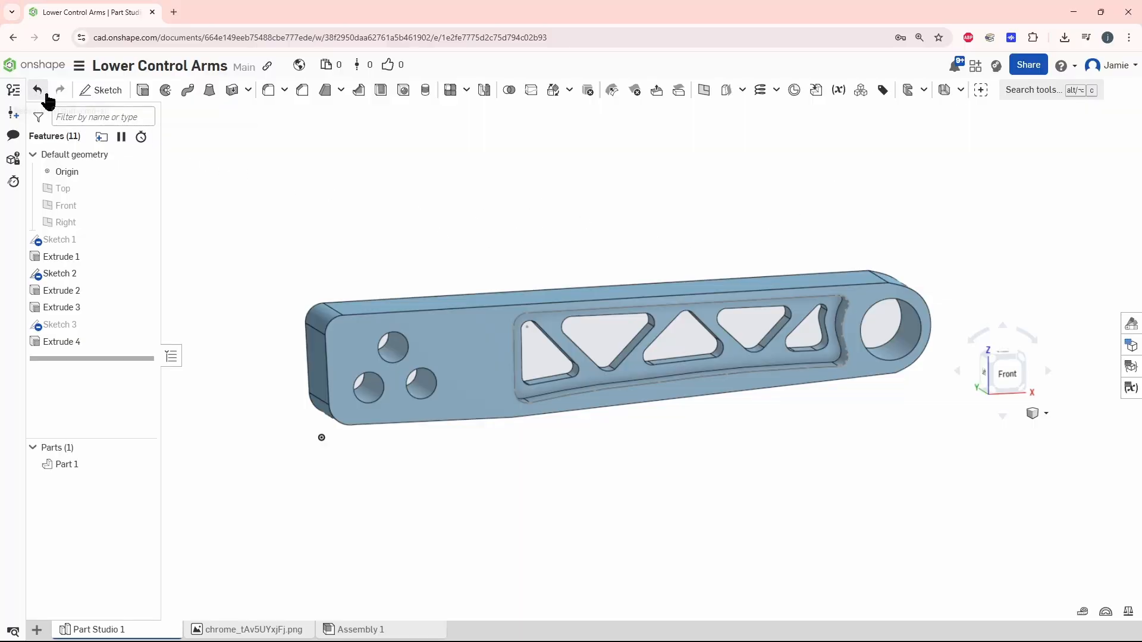
Export Part 1 as a STEP file named Lower control arm 1 for download
{"action": "left_click", "coordinate": [75, 465]}
{"action": "right_click", "coordinate": [70, 465]}
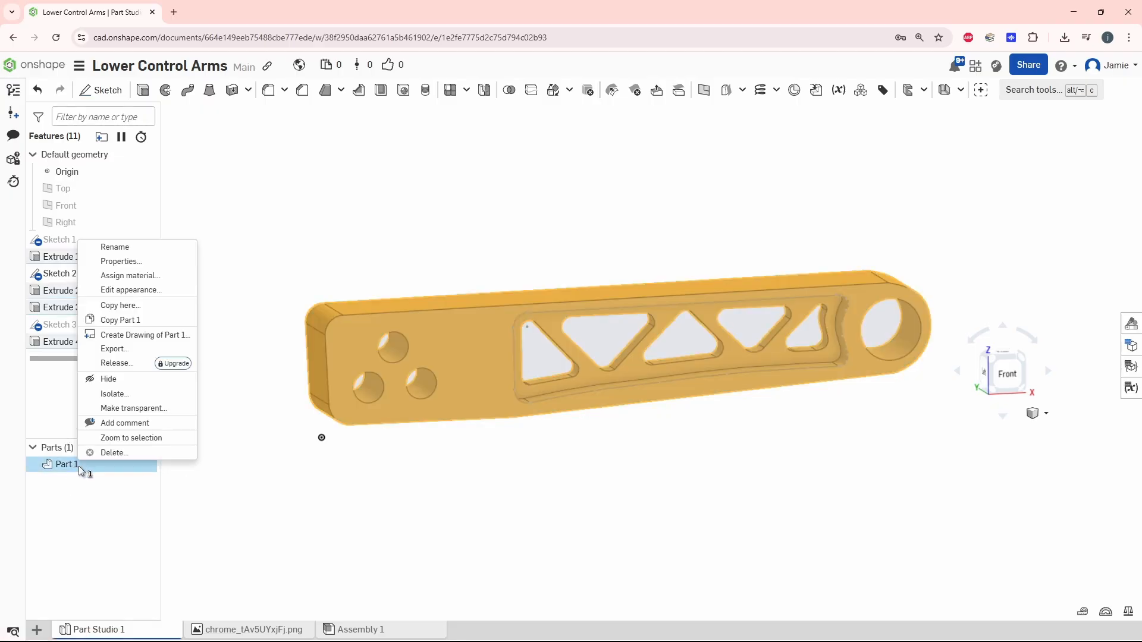
{"action": "left_click", "coordinate": [120, 348]}
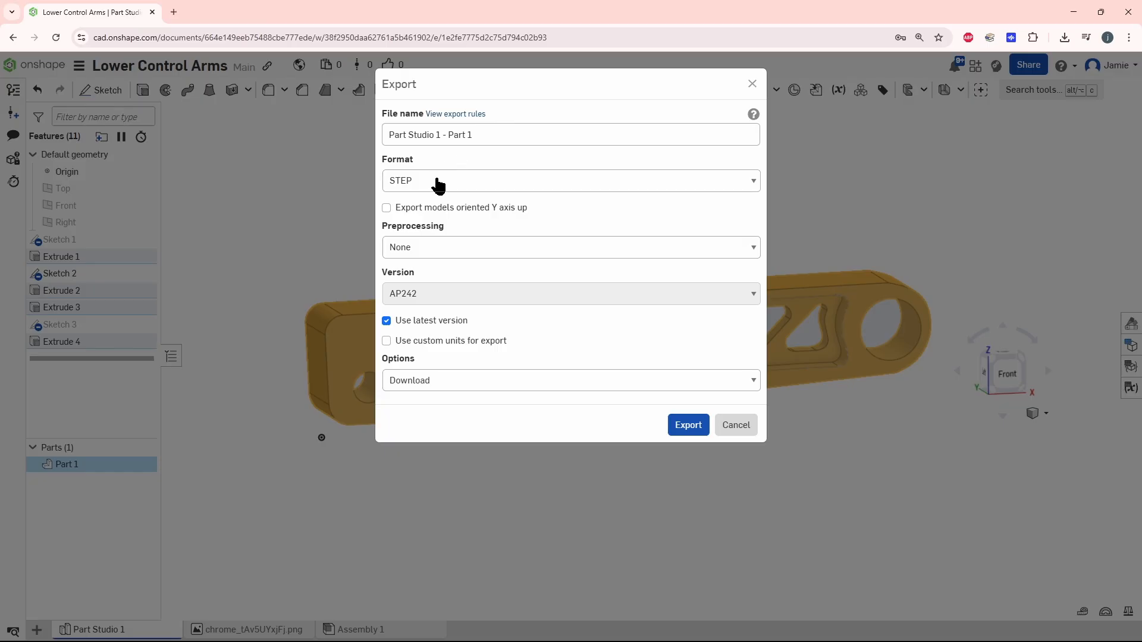
{"action": "left_click_drag", "start_coordinate": [496, 135], "coordinate": [339, 144]}
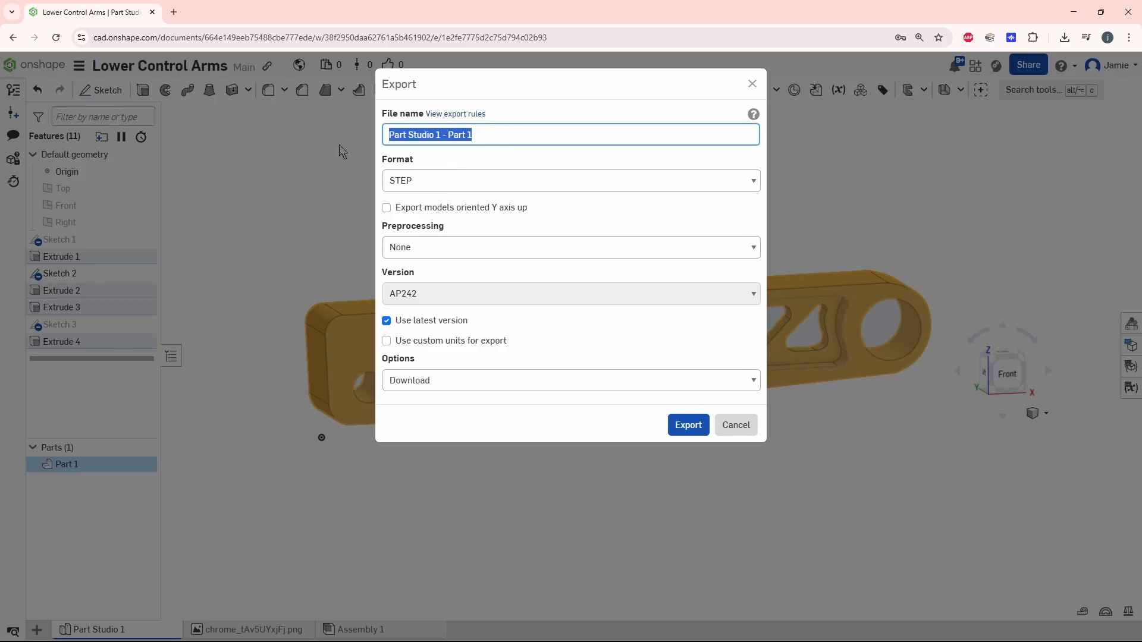
{"action": "type", "text": "Low"}
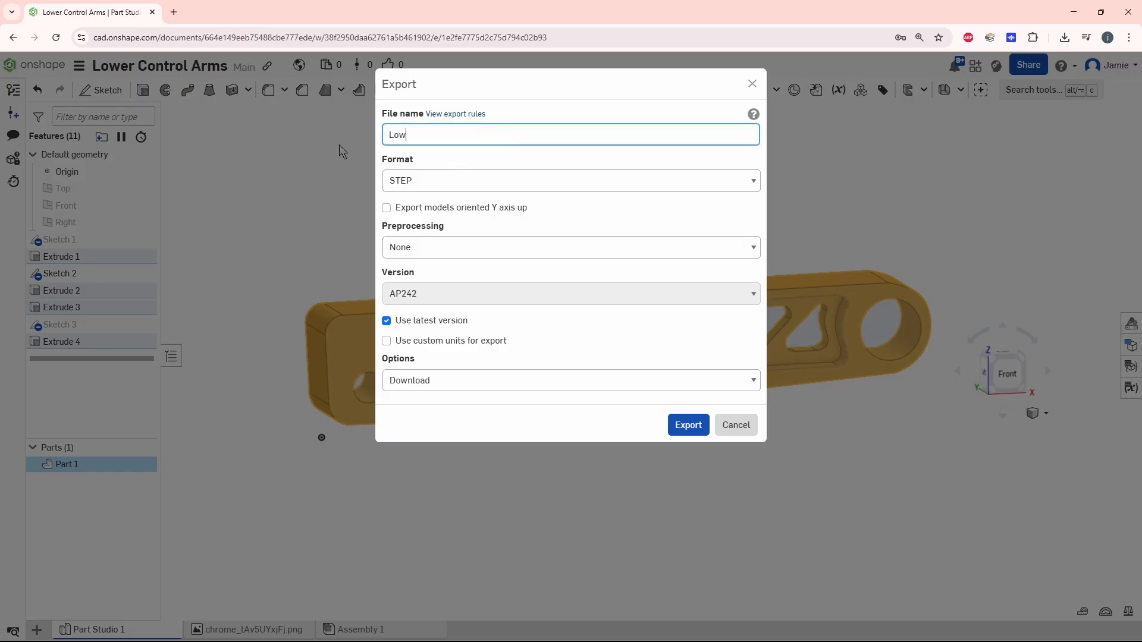
{"action": "type", "text": "er control arm 1"}
{"action": "key", "text": "Return"}
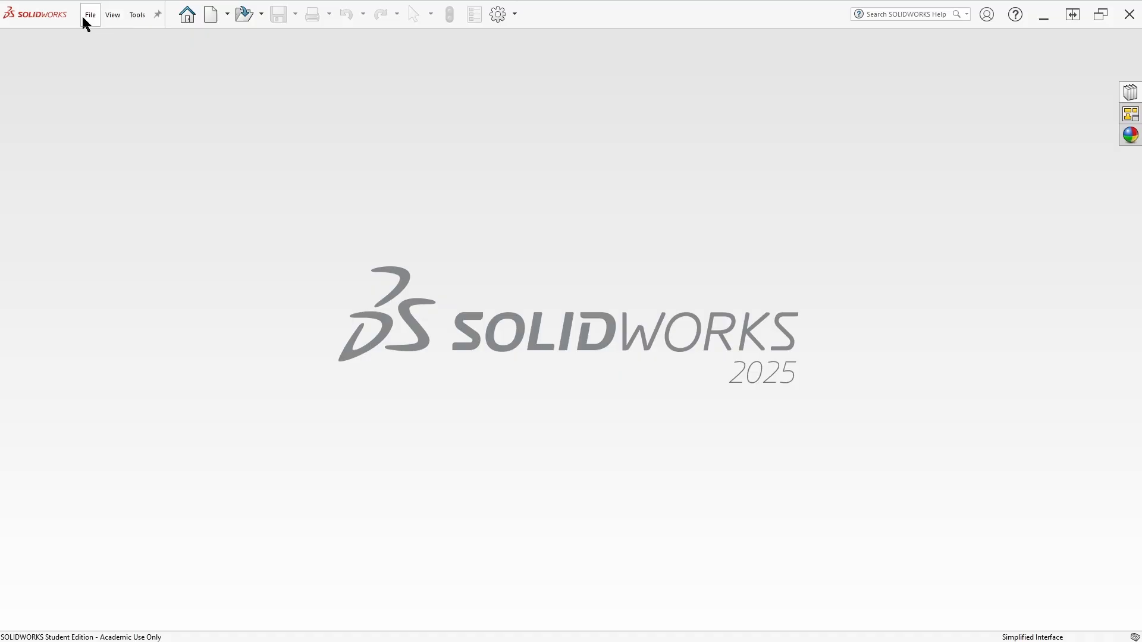
Switch to SOLIDWORKS and open the downloaded Lower control arm 1 file, declining Import Diagnostics
{"action": "left_click", "coordinate": [91, 17]}
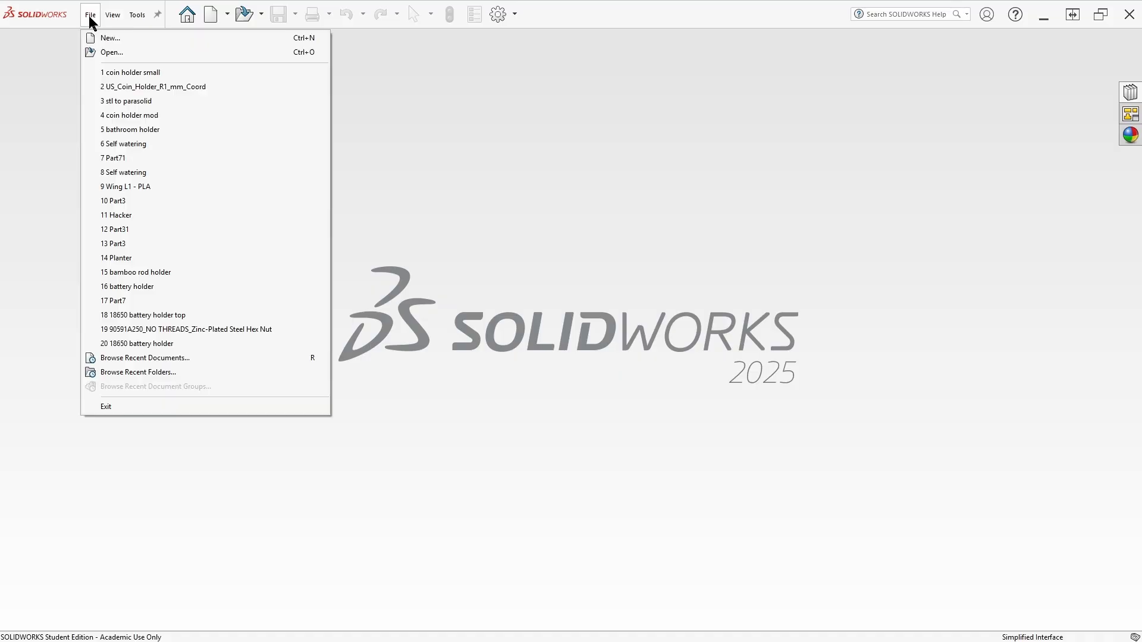
{"action": "left_click", "coordinate": [94, 52]}
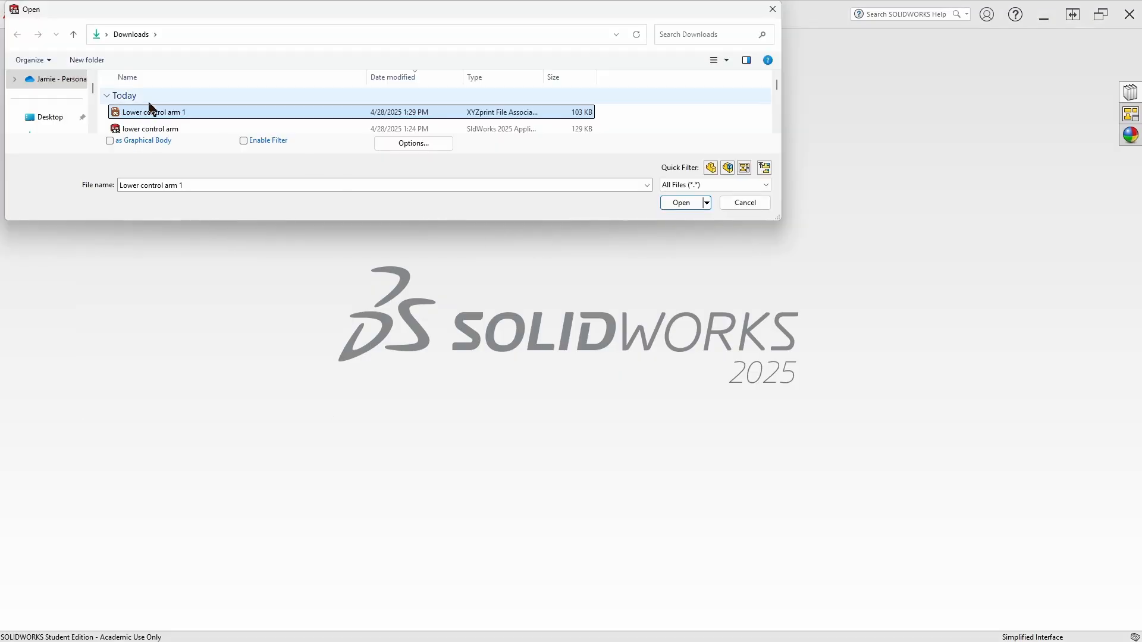
{"action": "left_click", "coordinate": [681, 203]}
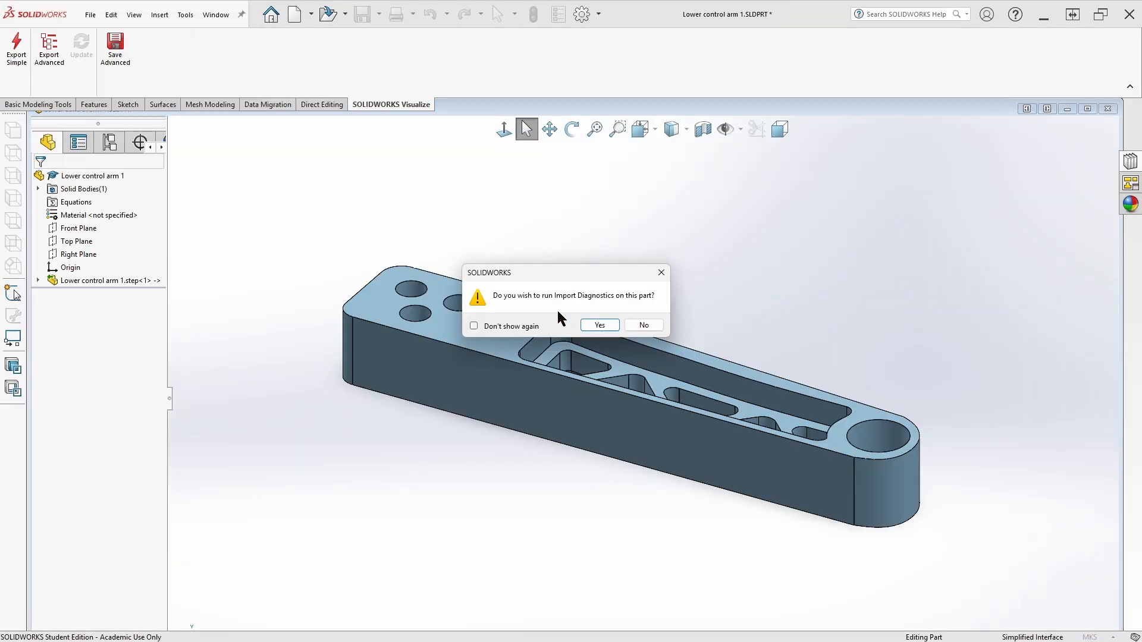
{"action": "left_click", "coordinate": [645, 326]}
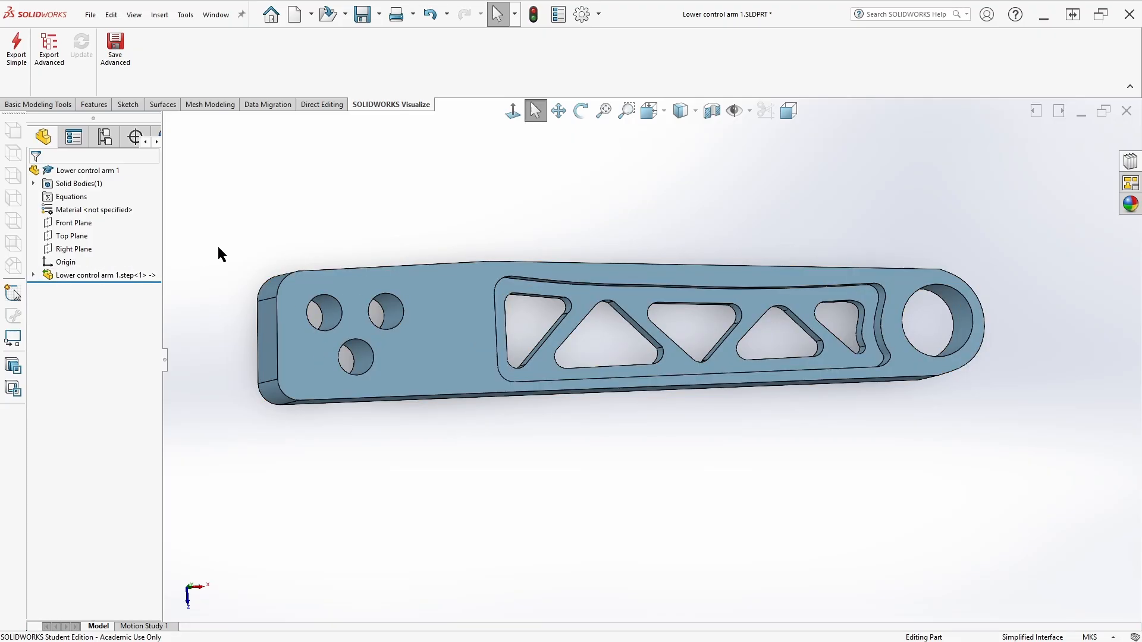
Review the Add-Ins list for SOLIDWORKS Visualize and close the dialog
{"action": "middle_click_drag", "start_coordinate": [384, 239], "coordinate": [394, 166]}
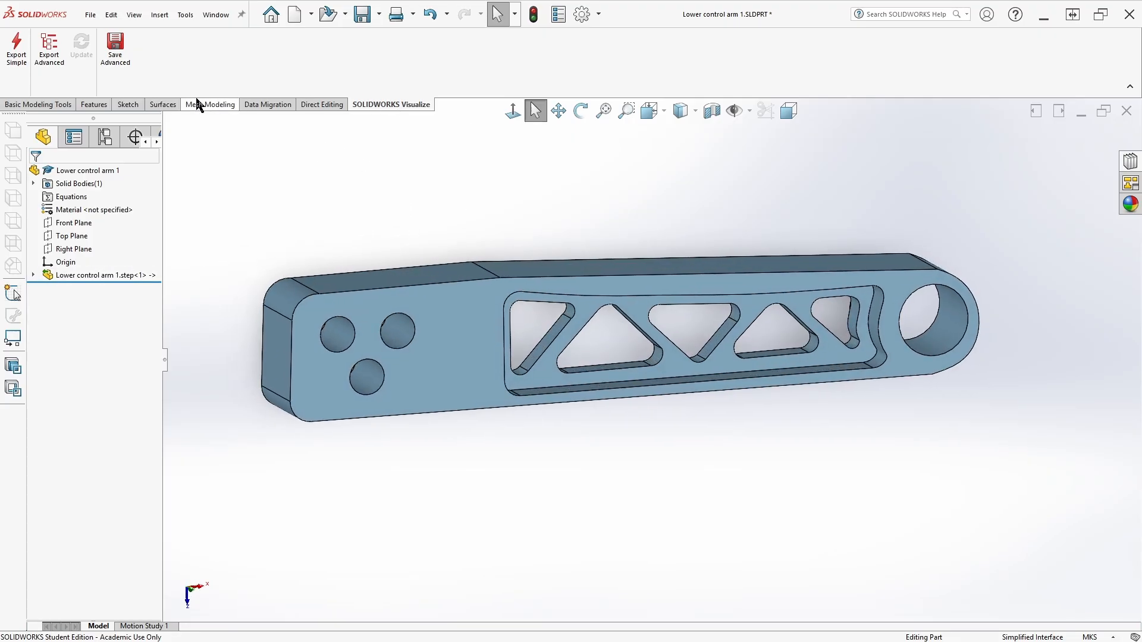
{"action": "left_click", "coordinate": [38, 104]}
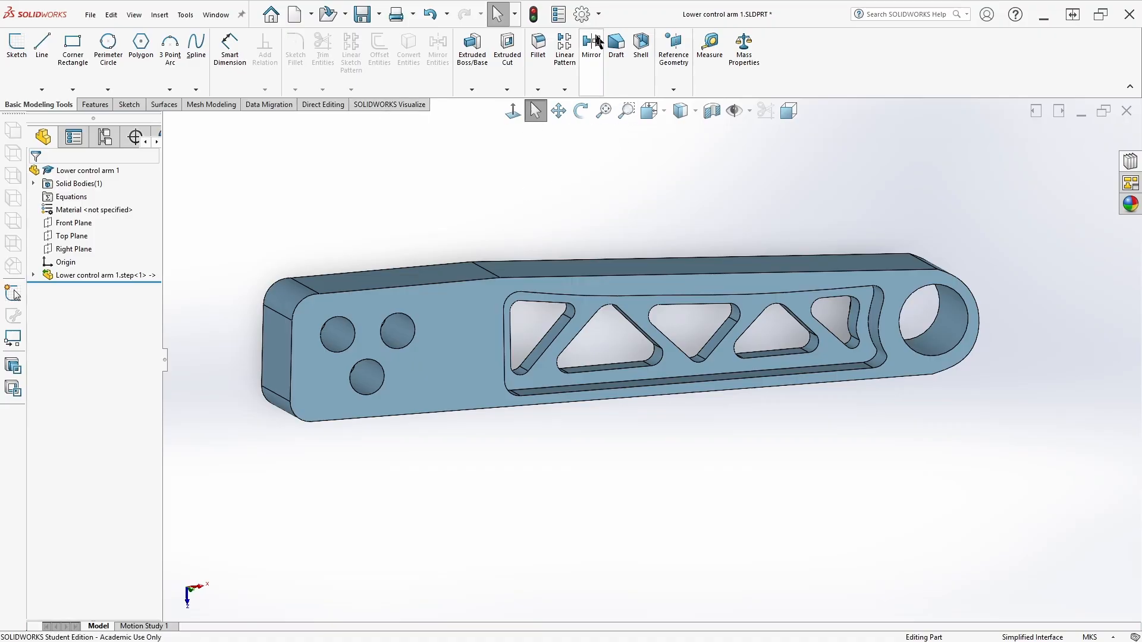
{"action": "left_click", "coordinate": [598, 14]}
{"action": "left_click", "coordinate": [607, 63]}
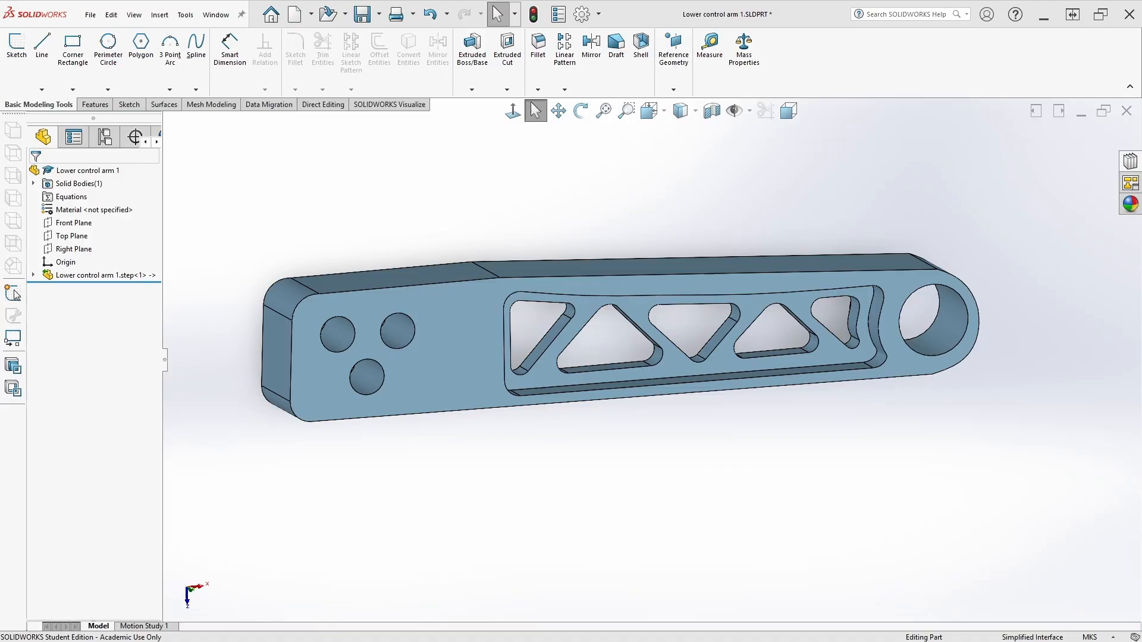
{"action": "scroll", "coordinate": [613, 326], "scroll_direction": "down", "scroll_amount": 4}
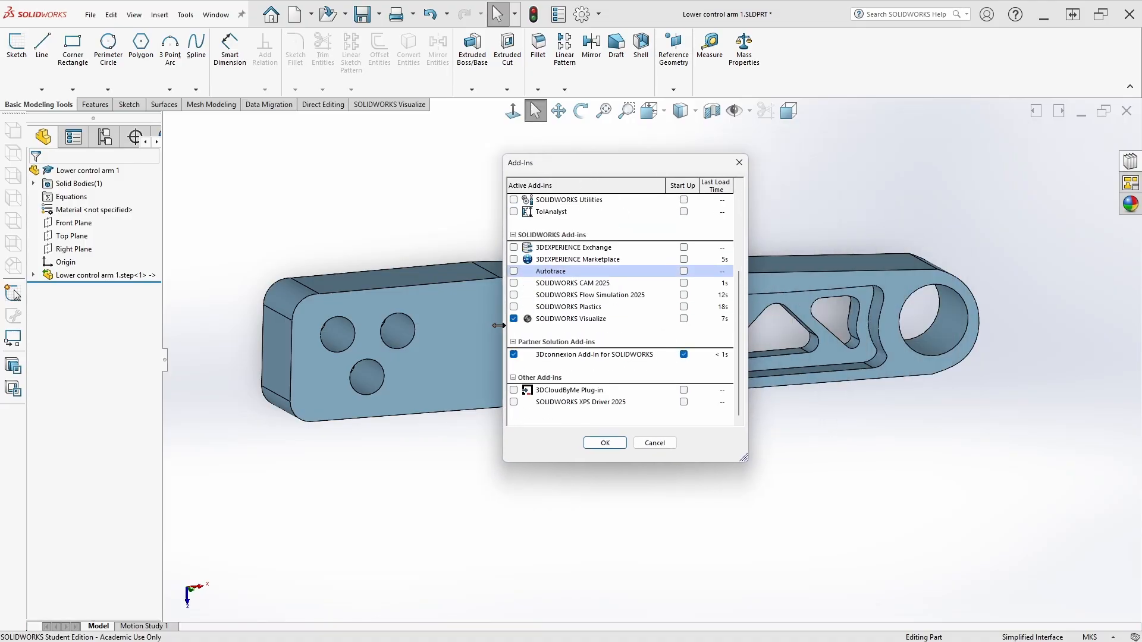
{"action": "left_click", "coordinate": [595, 442]}
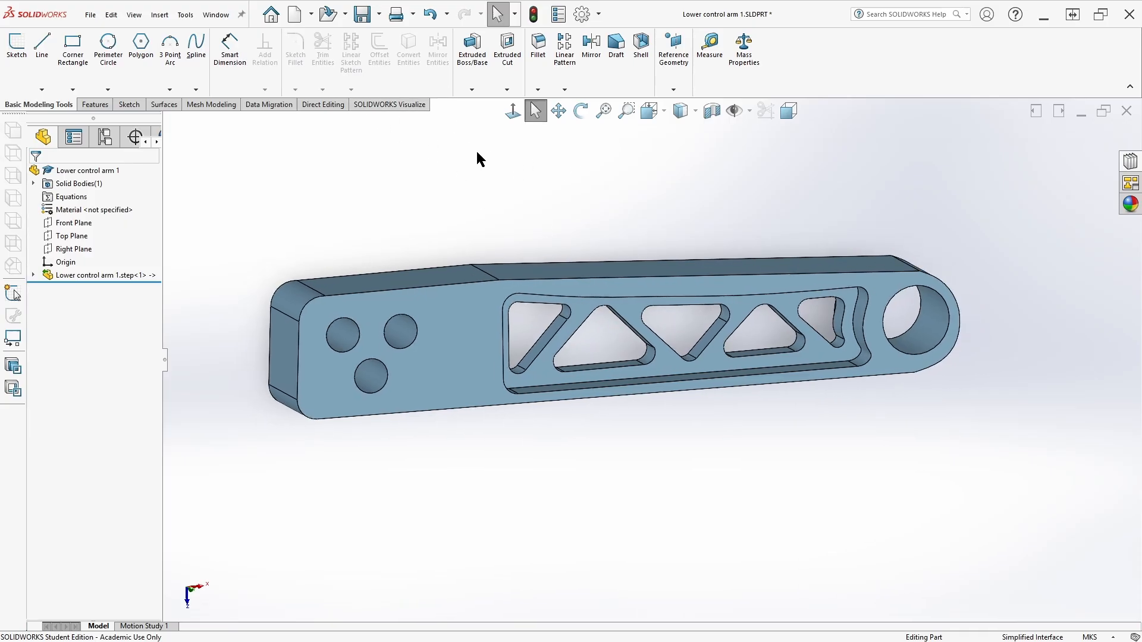
Send the part to SOLIDWORKS Visualize with Export Advanced and maximize the Visualize window
{"action": "left_click", "coordinate": [392, 105]}
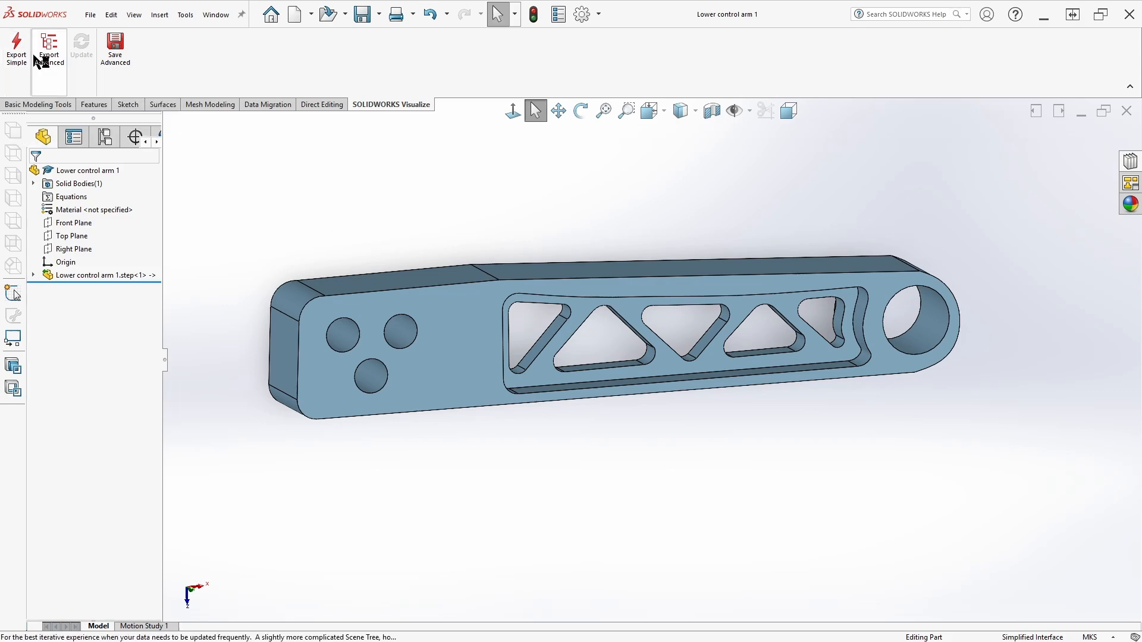
{"action": "left_click", "coordinate": [54, 57]}
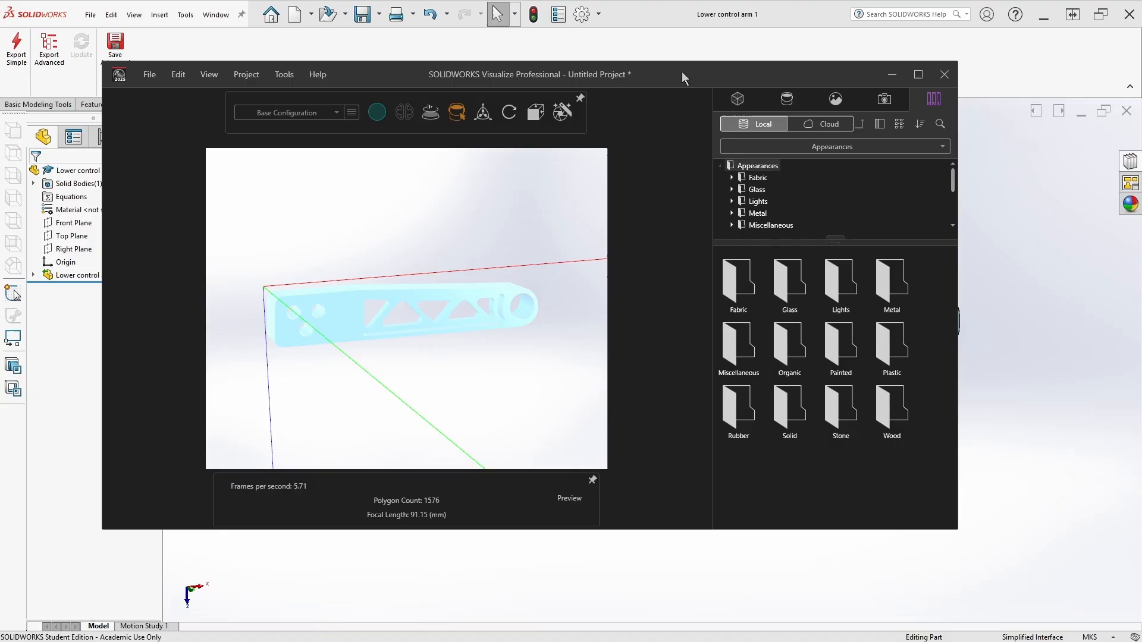
{"action": "double_click", "coordinate": [681, 72]}
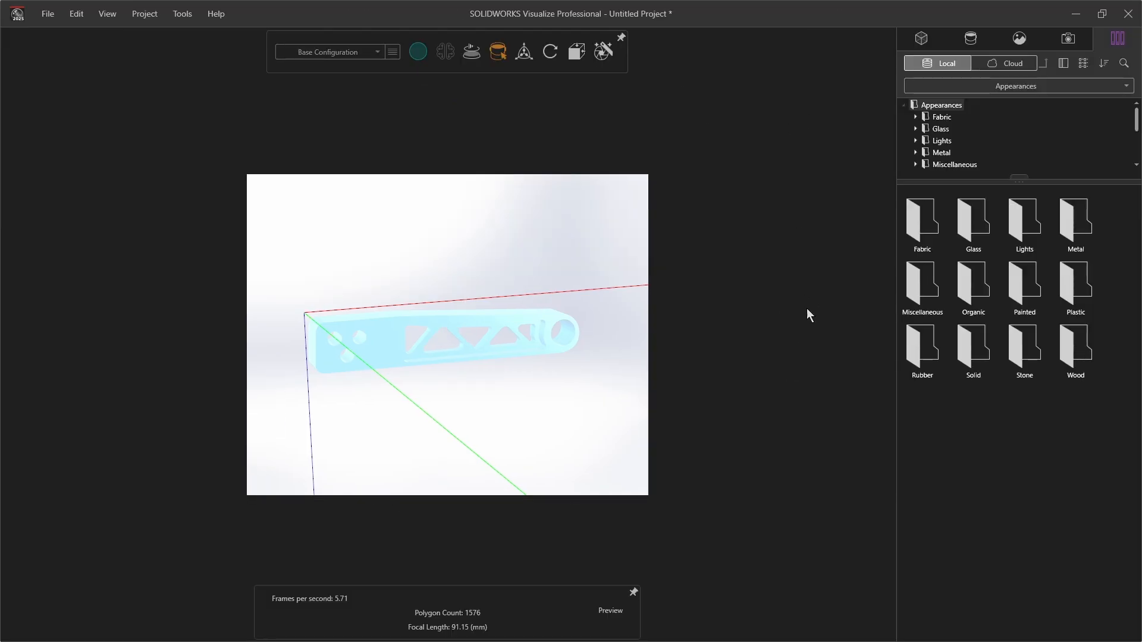
Apply the Polished Aluminum appearance from the Metal > Aluminum library to the control arm
{"action": "left_click", "coordinate": [1073, 225]}
{"action": "double_click", "coordinate": [1072, 225]}
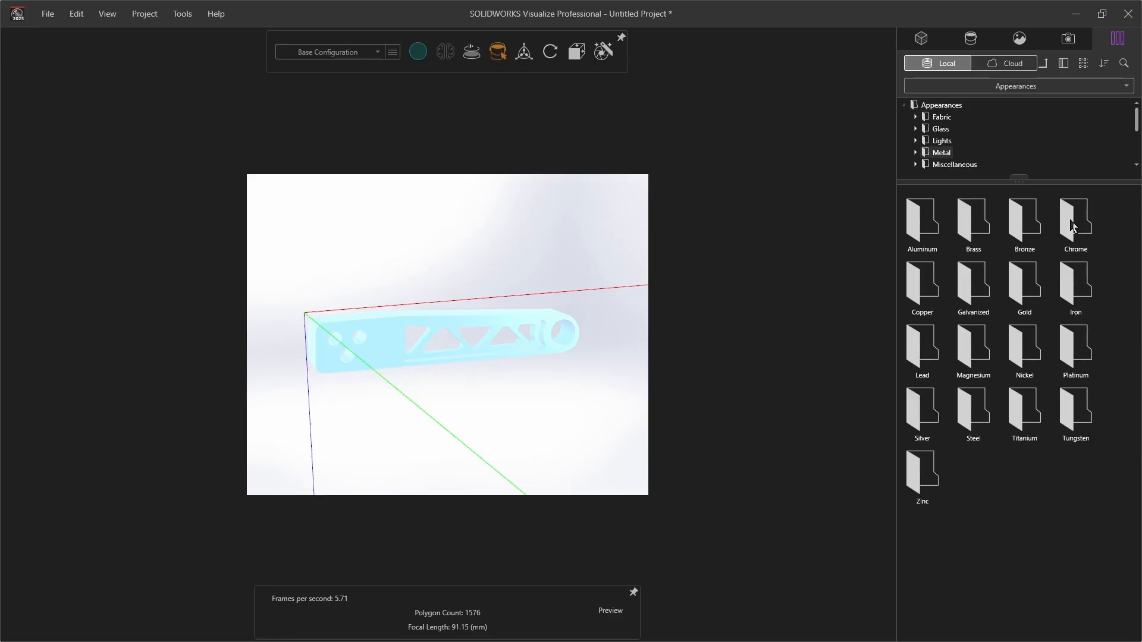
{"action": "double_click", "coordinate": [925, 226]}
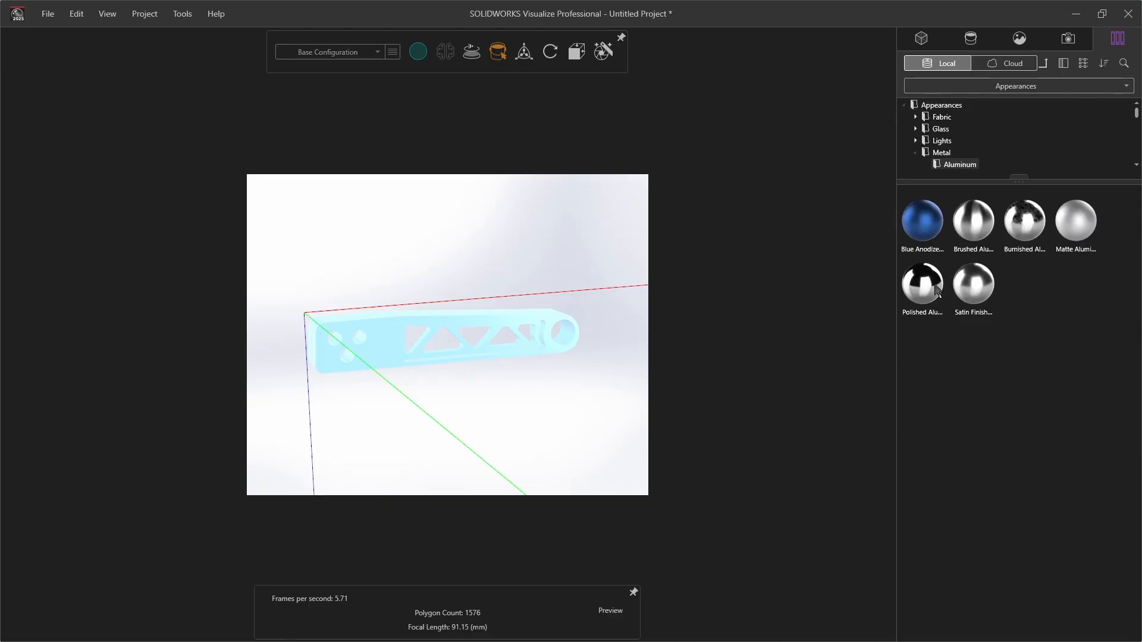
{"action": "left_click_drag", "start_coordinate": [936, 291], "coordinate": [401, 343]}
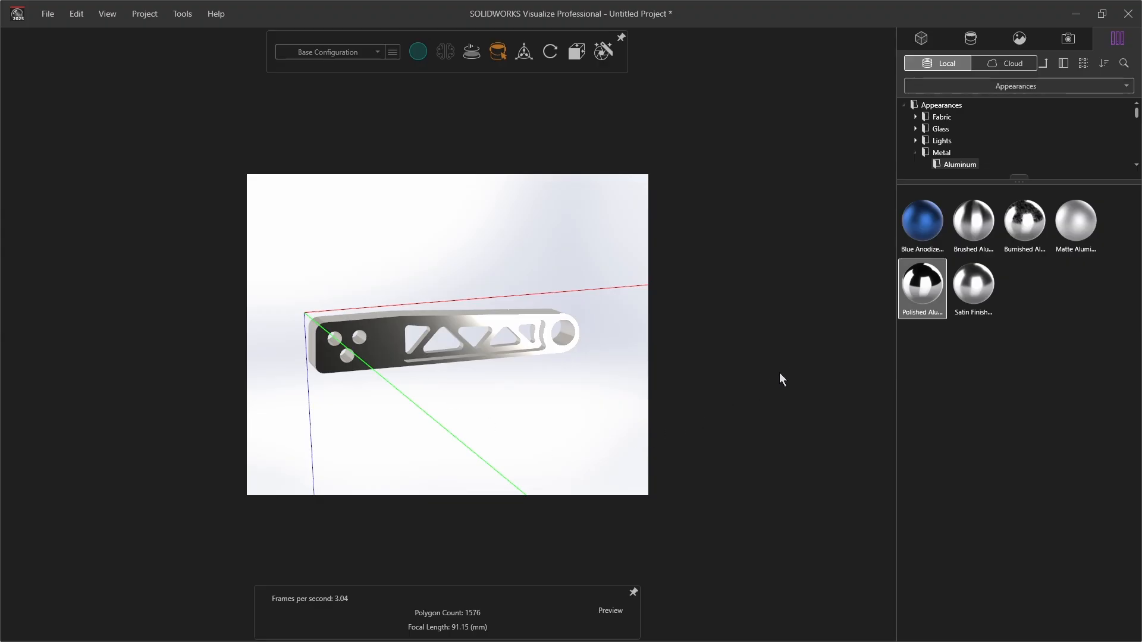
Browse the project's appearances, environment, lights and cameras
{"action": "mouse_move", "coordinate": [420, 52]}
{"action": "left_click", "coordinate": [970, 38]}
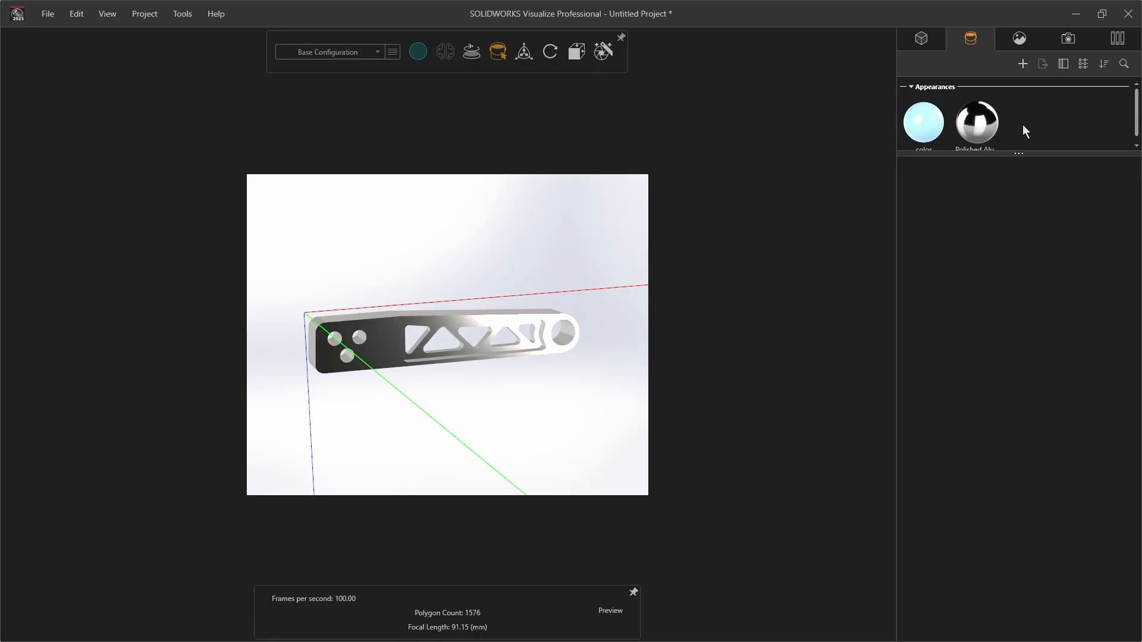
{"action": "left_click_drag", "start_coordinate": [1028, 152], "coordinate": [1026, 277]}
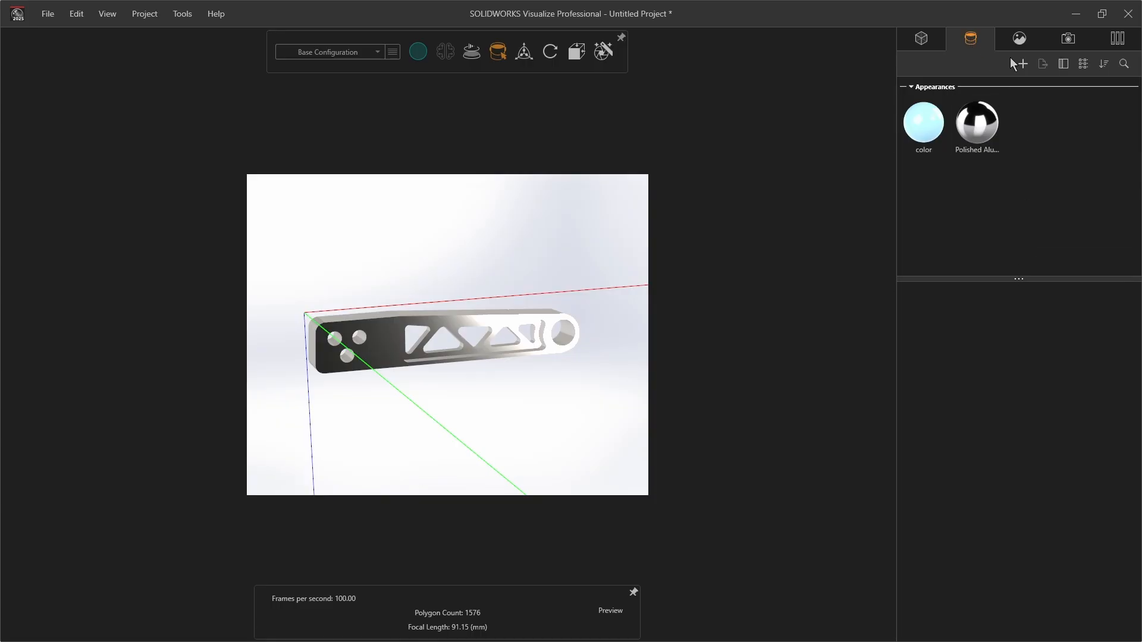
{"action": "left_click", "coordinate": [1019, 39]}
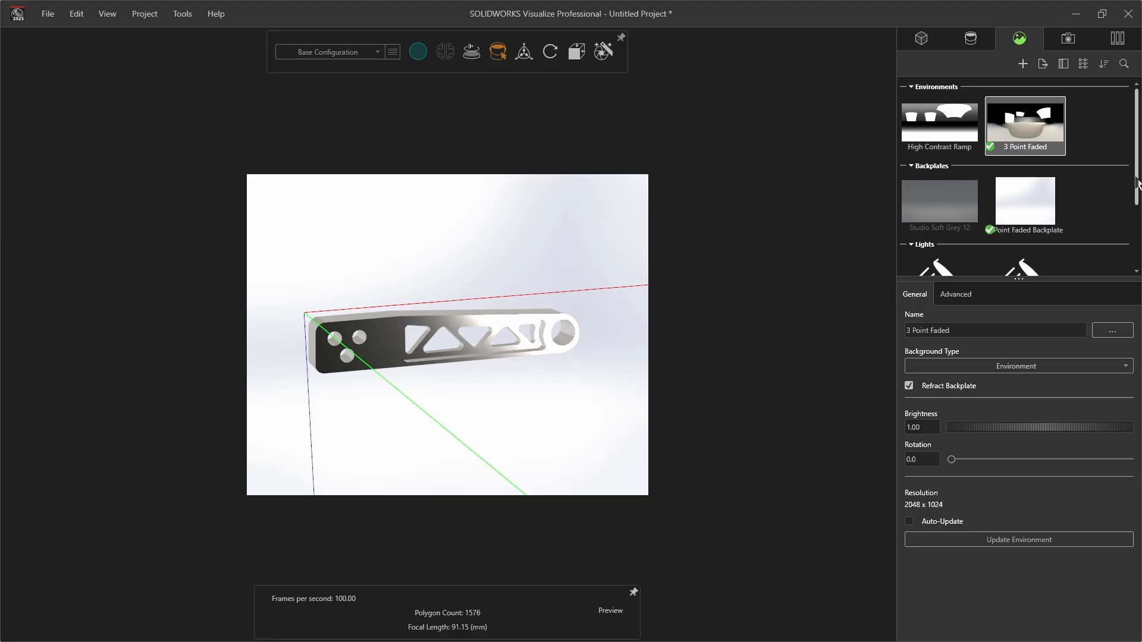
{"action": "scroll", "coordinate": [1137, 174], "scroll_direction": "down", "scroll_amount": 3}
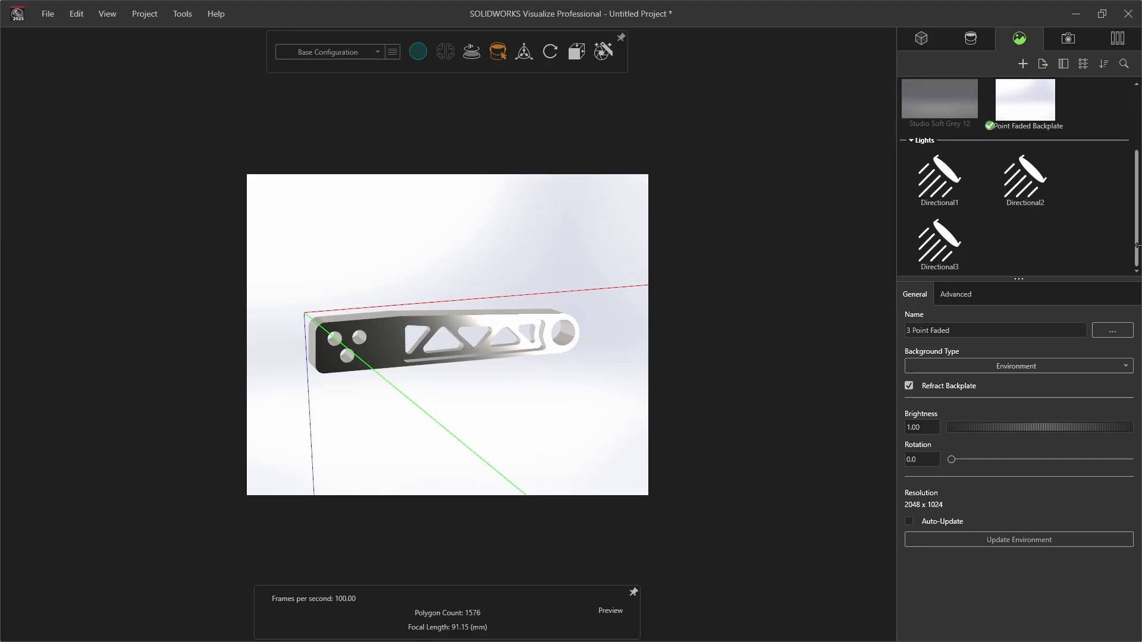
{"action": "left_click", "coordinate": [1025, 179]}
{"action": "left_click", "coordinate": [1068, 40]}
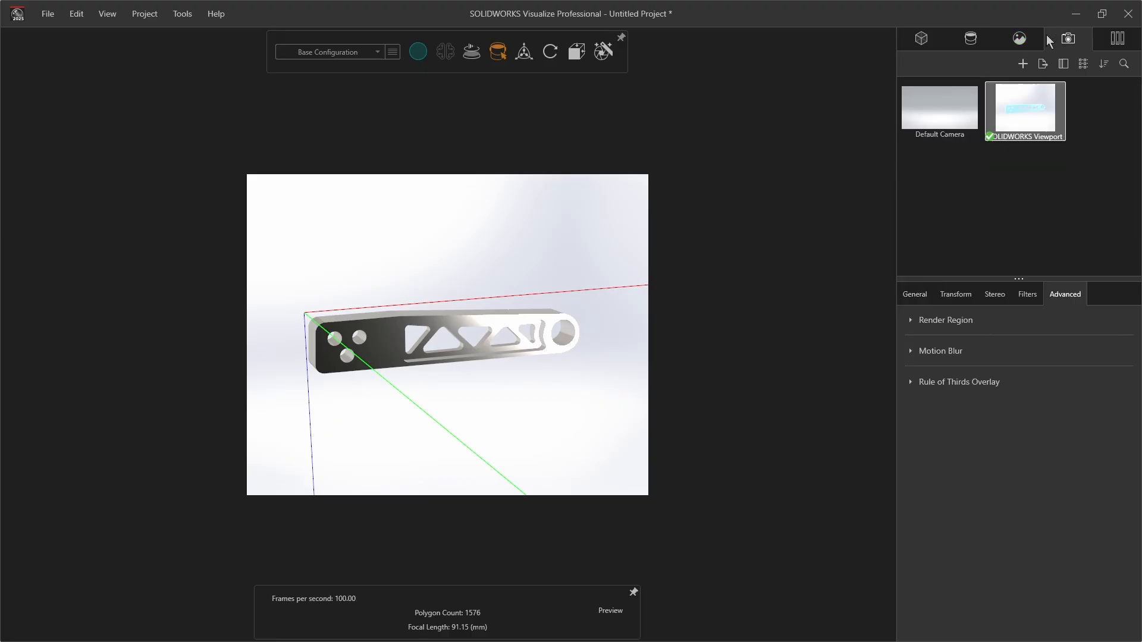
{"action": "left_click", "coordinate": [1117, 38]}
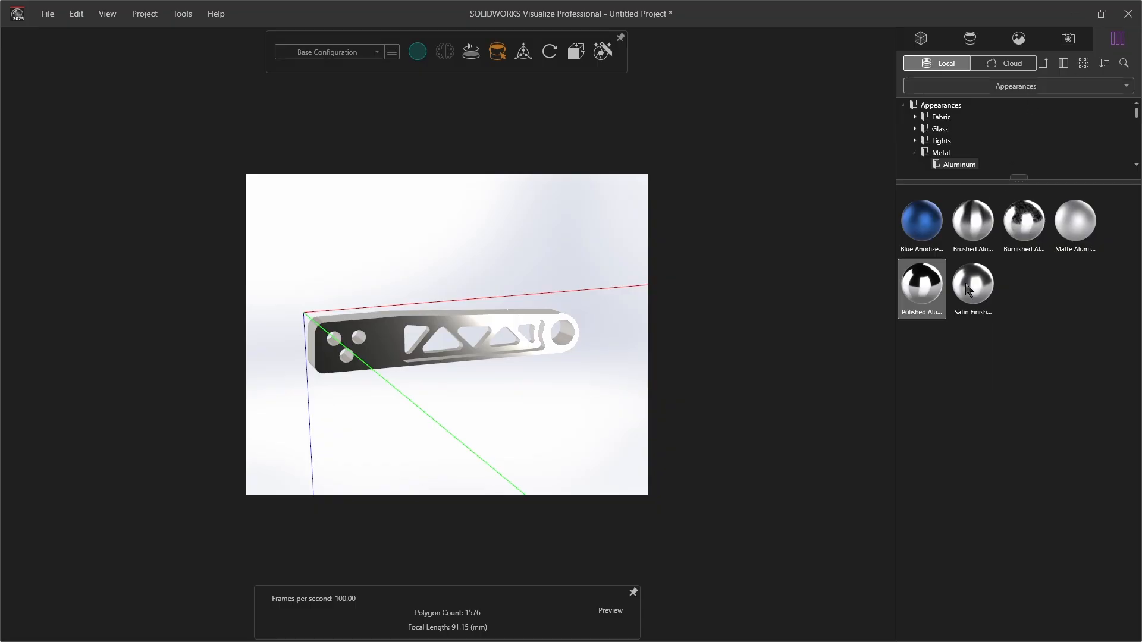
Open the Render wizard for an Image with the 4K High Quality preset and advance to the quality settings
{"action": "left_click", "coordinate": [176, 16]}
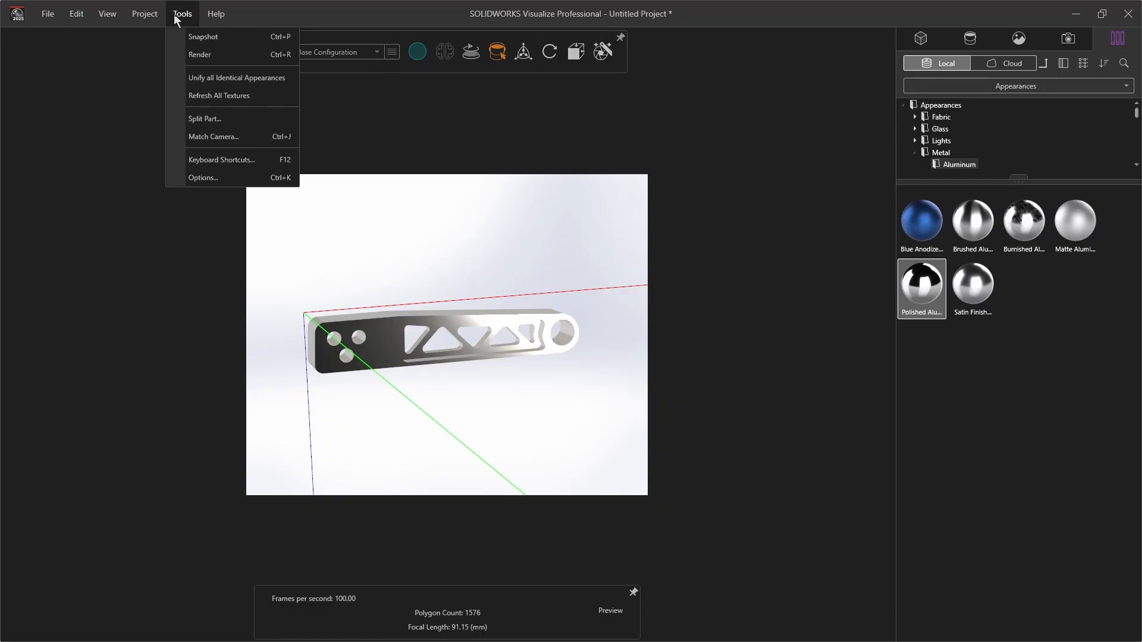
{"action": "left_click", "coordinate": [200, 54]}
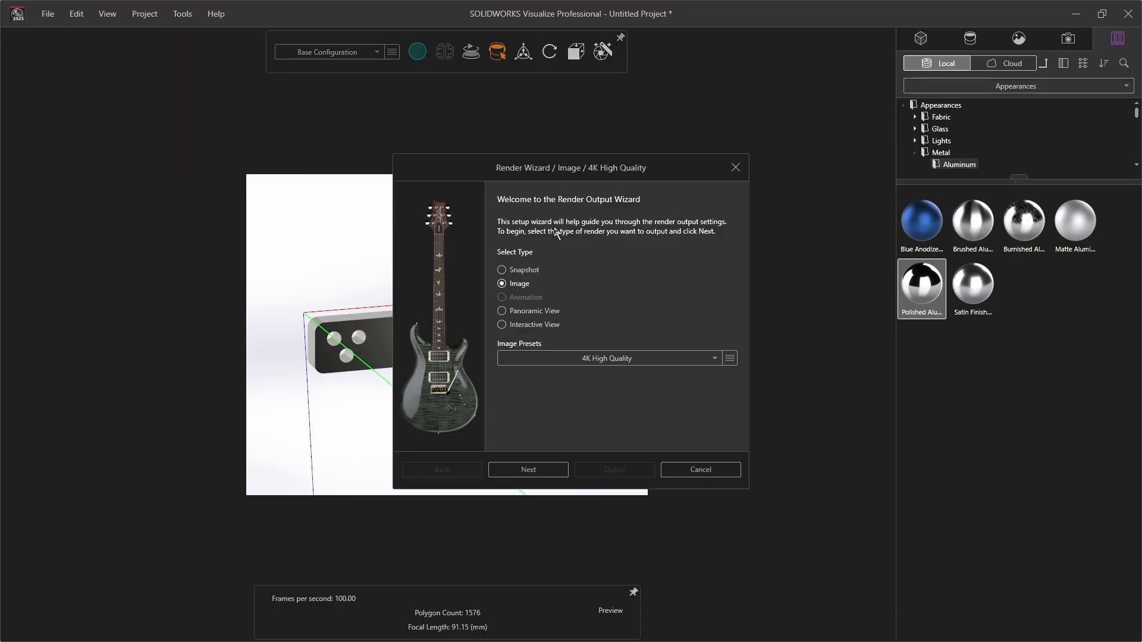
{"action": "left_click", "coordinate": [534, 471]}
{"action": "left_click", "coordinate": [531, 471]}
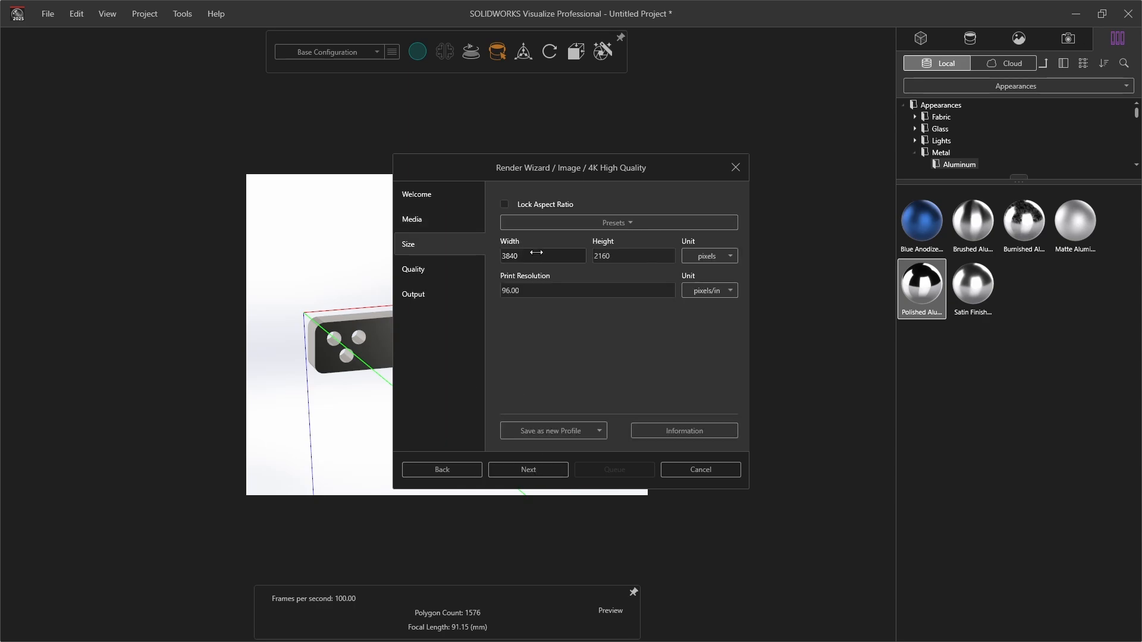
{"action": "left_click", "coordinate": [542, 468]}
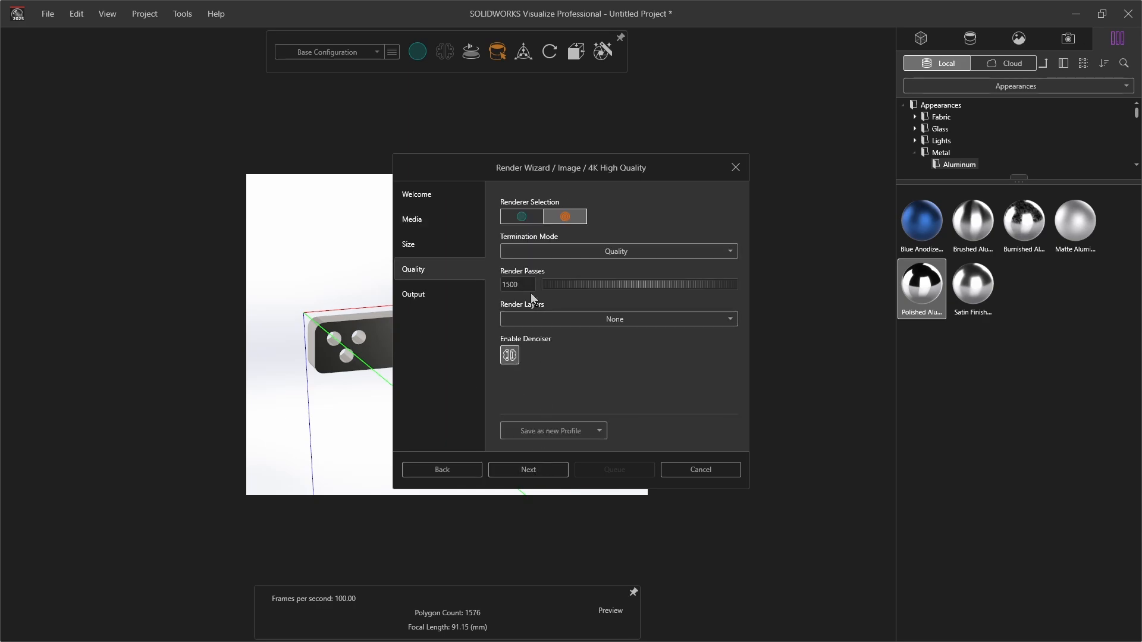
Lower the render passes to 197 and start rendering the image
{"action": "left_click_drag", "start_coordinate": [526, 285], "coordinate": [2, 273]}
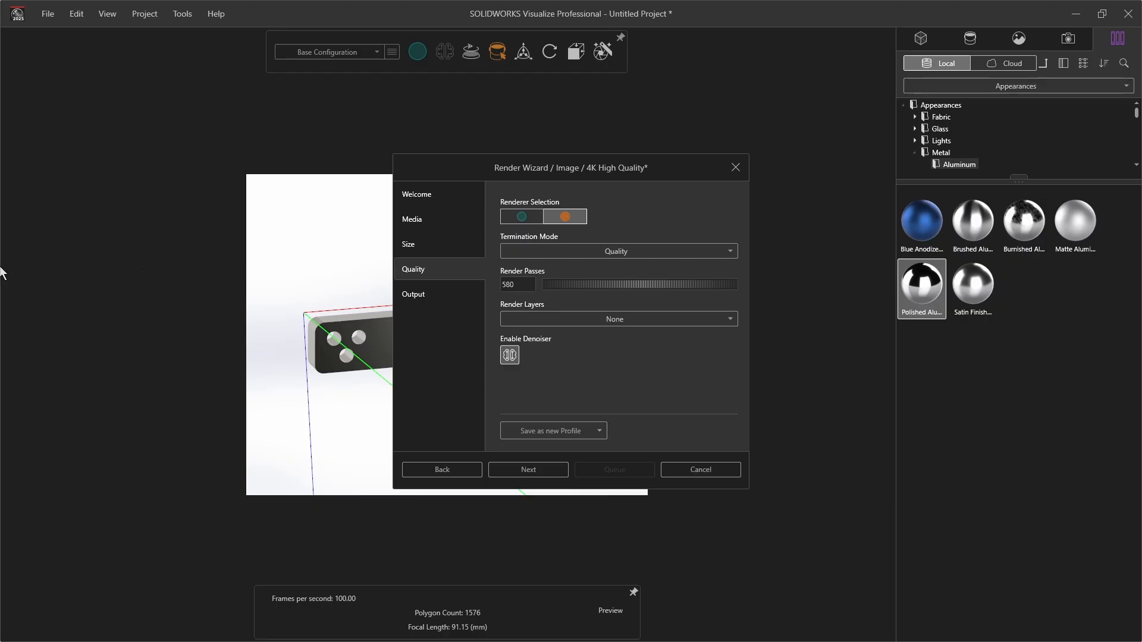
{"action": "left_click_drag", "start_coordinate": [521, 284], "coordinate": [361, 281]}
{"action": "left_click_drag", "start_coordinate": [515, 284], "coordinate": [444, 298]}
{"action": "left_click", "coordinate": [538, 468]}
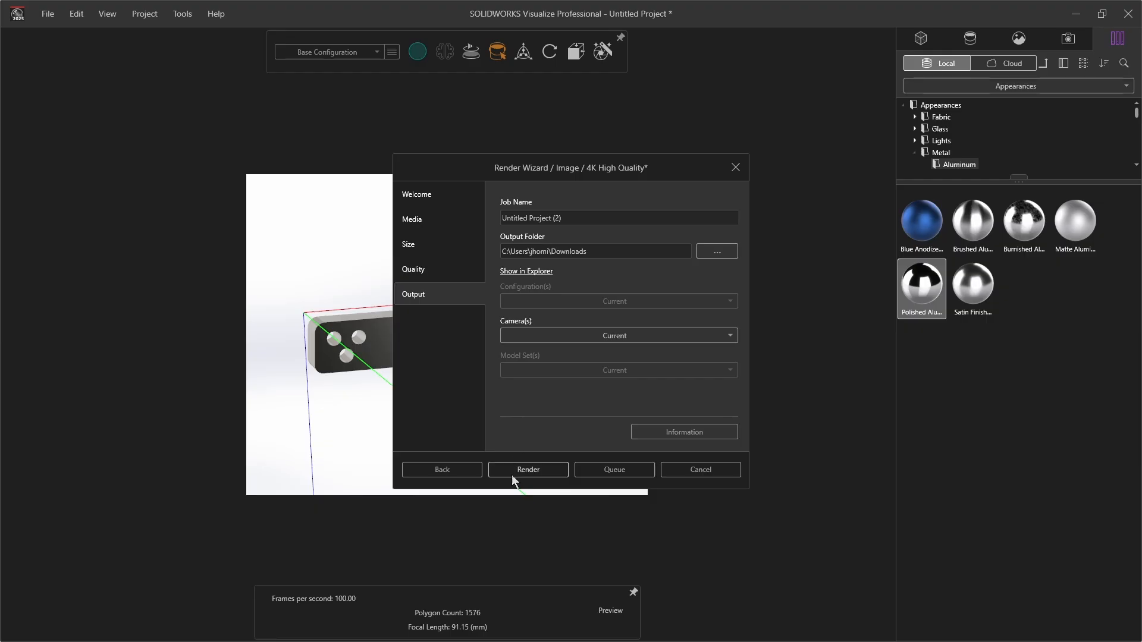
{"action": "left_click", "coordinate": [512, 473]}
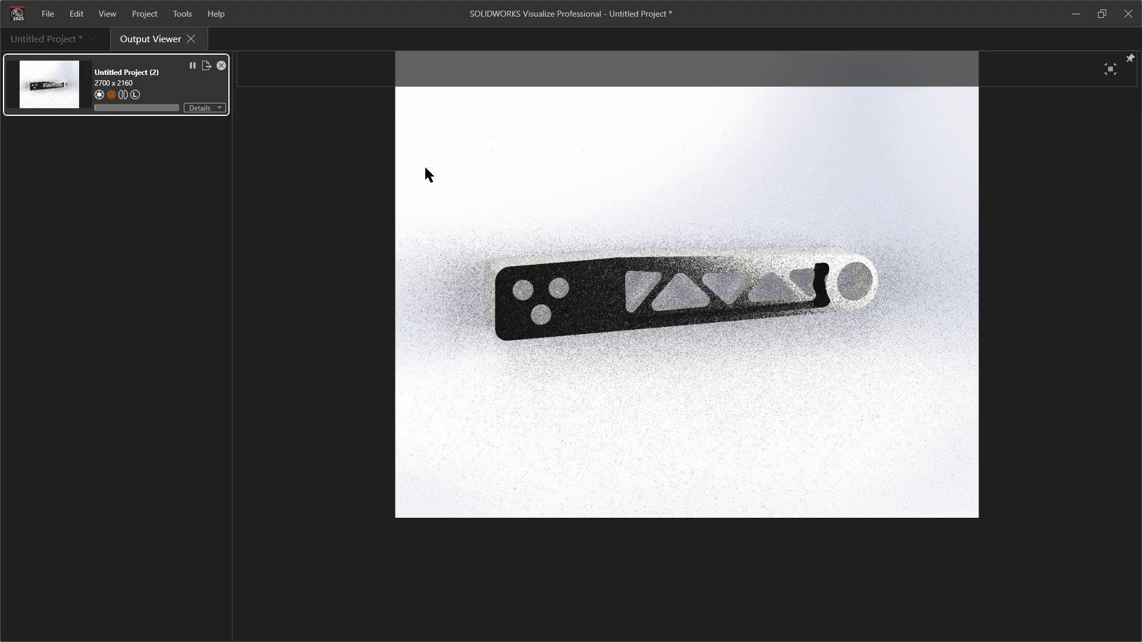
Open the finished render in the photo viewer, zoom in to inspect it, and close the viewer
{"action": "left_click", "coordinate": [203, 107]}
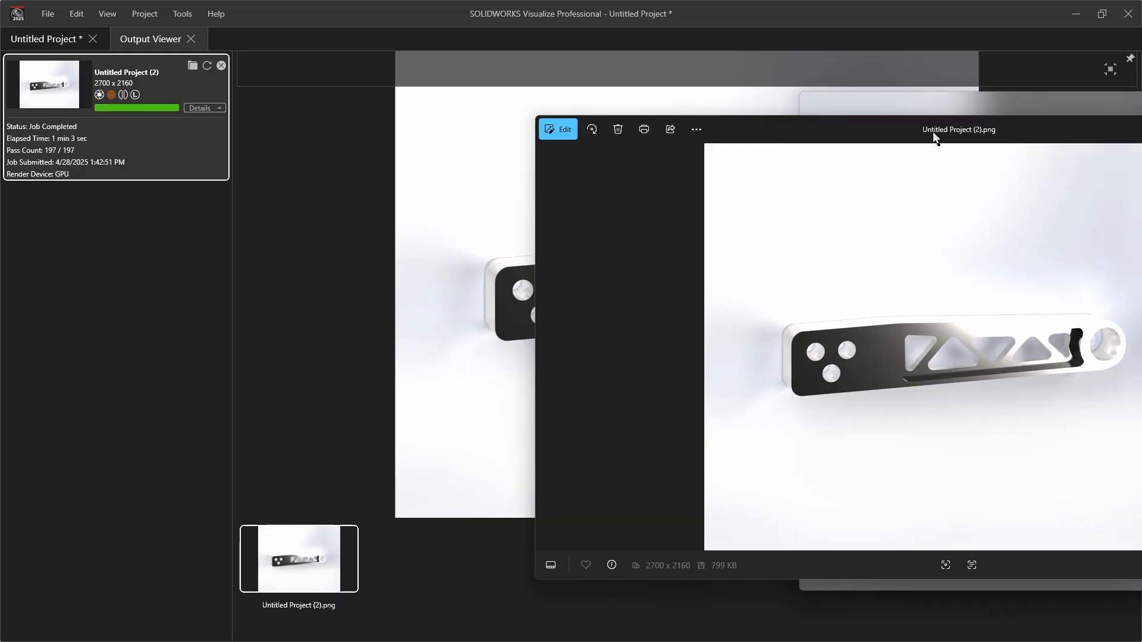
{"action": "left_click_drag", "start_coordinate": [933, 131], "coordinate": [613, 120]}
{"action": "scroll", "coordinate": [764, 369], "scroll_direction": "up", "scroll_amount": 5}
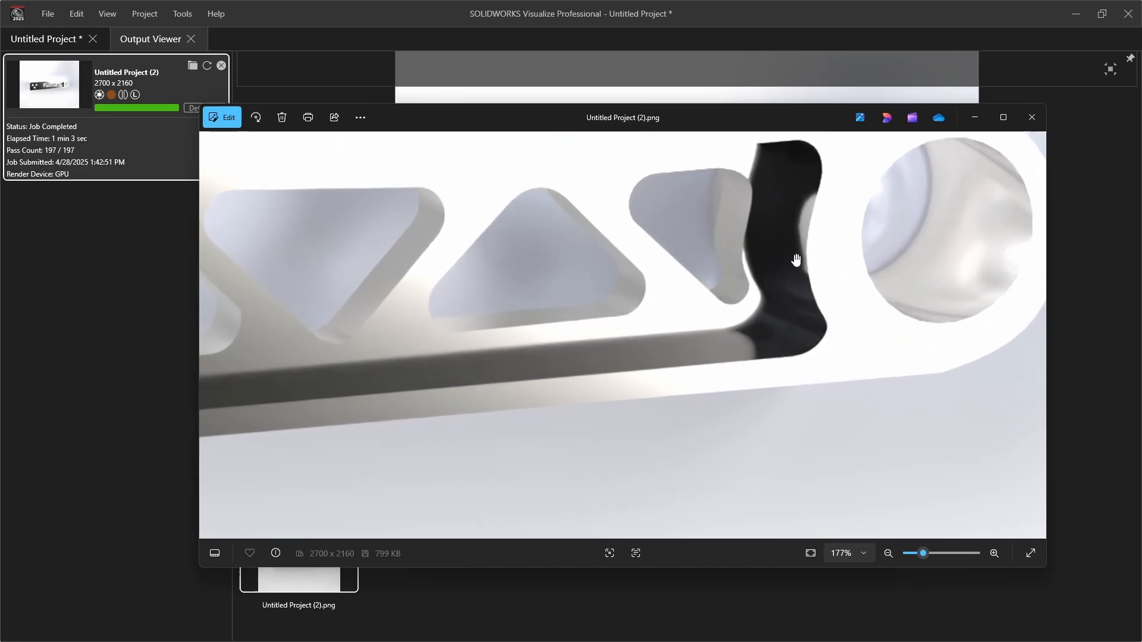
{"action": "scroll", "coordinate": [768, 262], "scroll_direction": "down", "scroll_amount": 5}
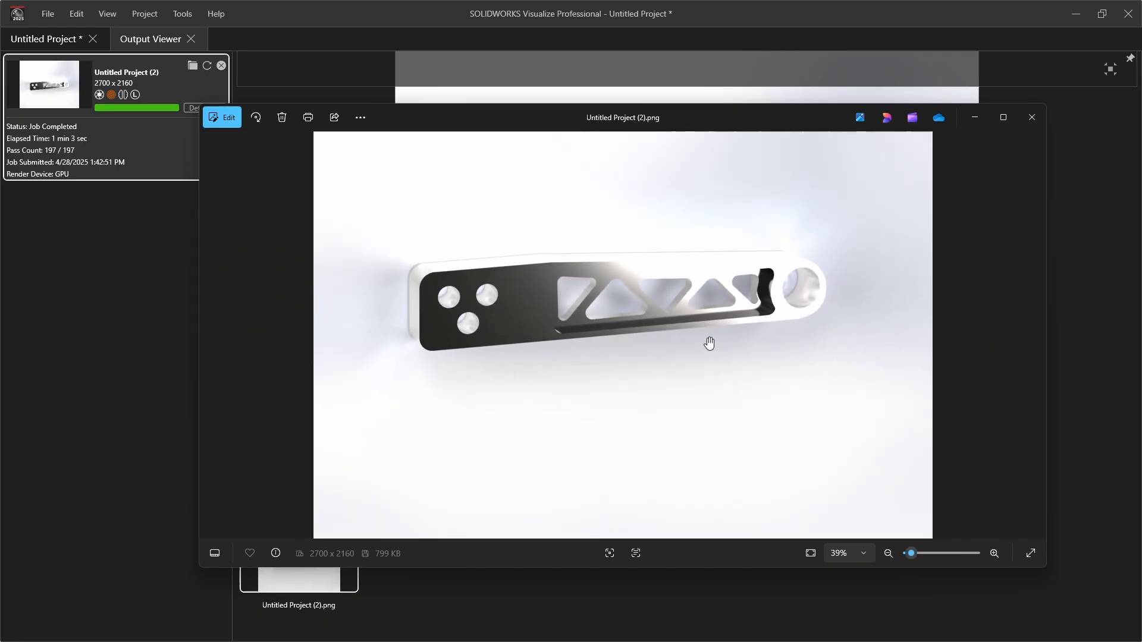
{"action": "left_click", "coordinate": [1004, 118]}
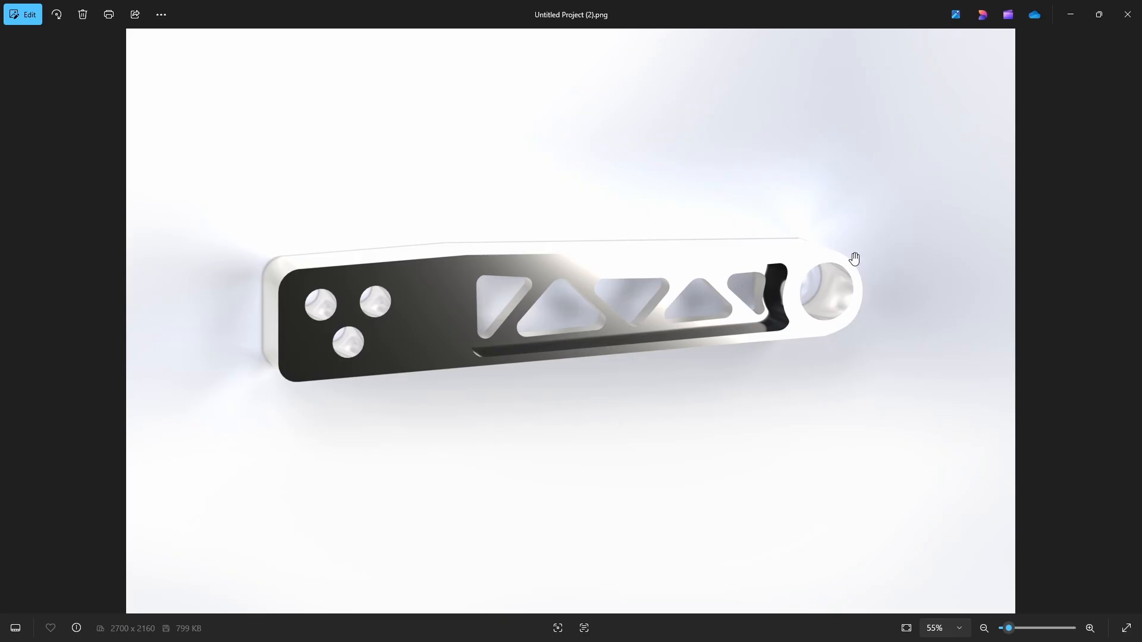
{"action": "left_click", "coordinate": [1128, 14]}
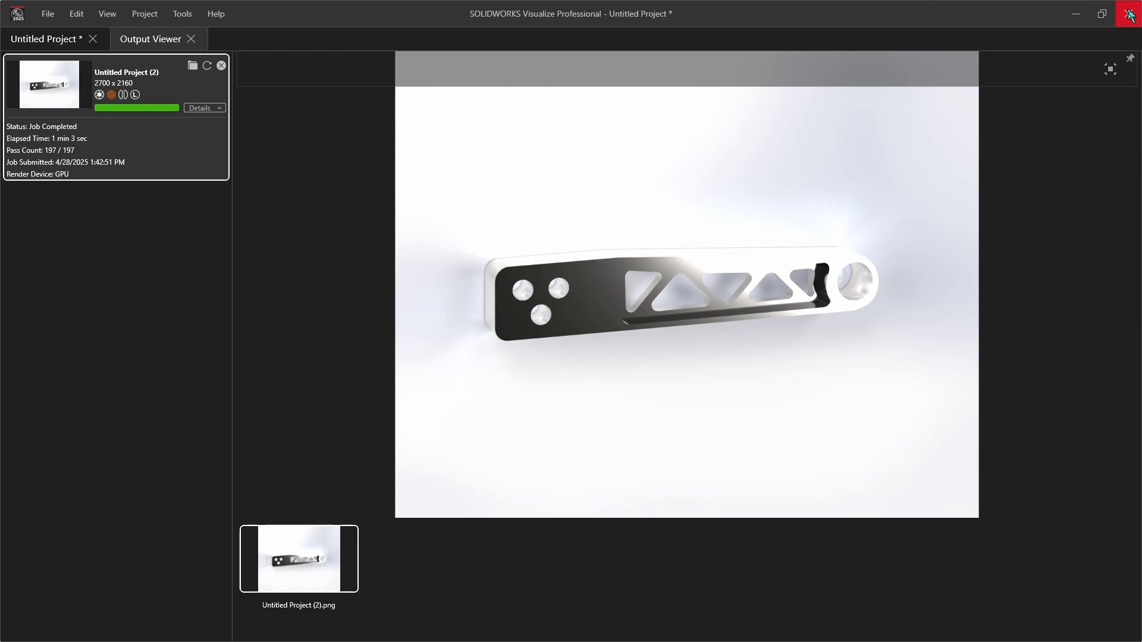
Return to the project and apply the Blue Anodized aluminum appearance to the control arm
{"action": "left_click", "coordinate": [49, 17]}
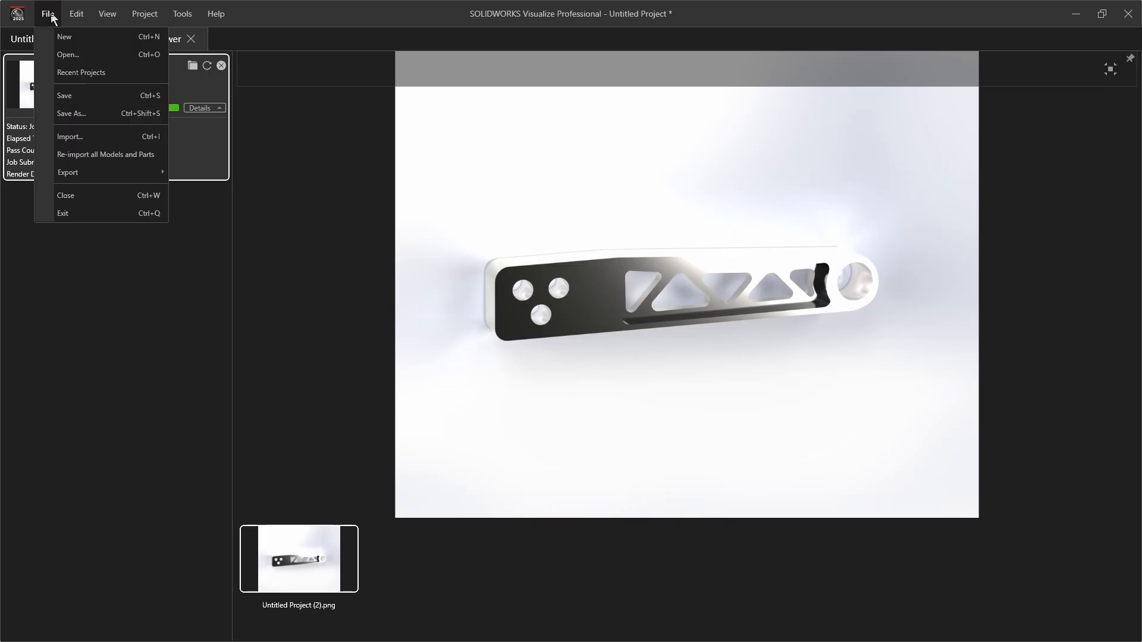
{"action": "left_click", "coordinate": [271, 78]}
{"action": "left_click", "coordinate": [41, 42]}
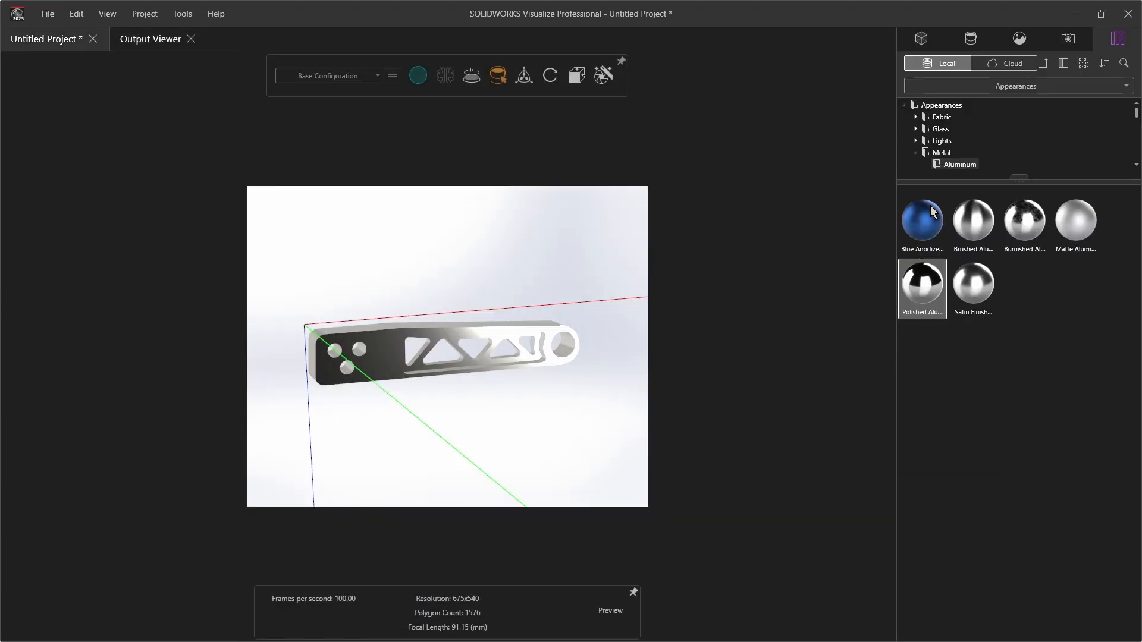
{"action": "left_click_drag", "start_coordinate": [931, 206], "coordinate": [368, 357]}
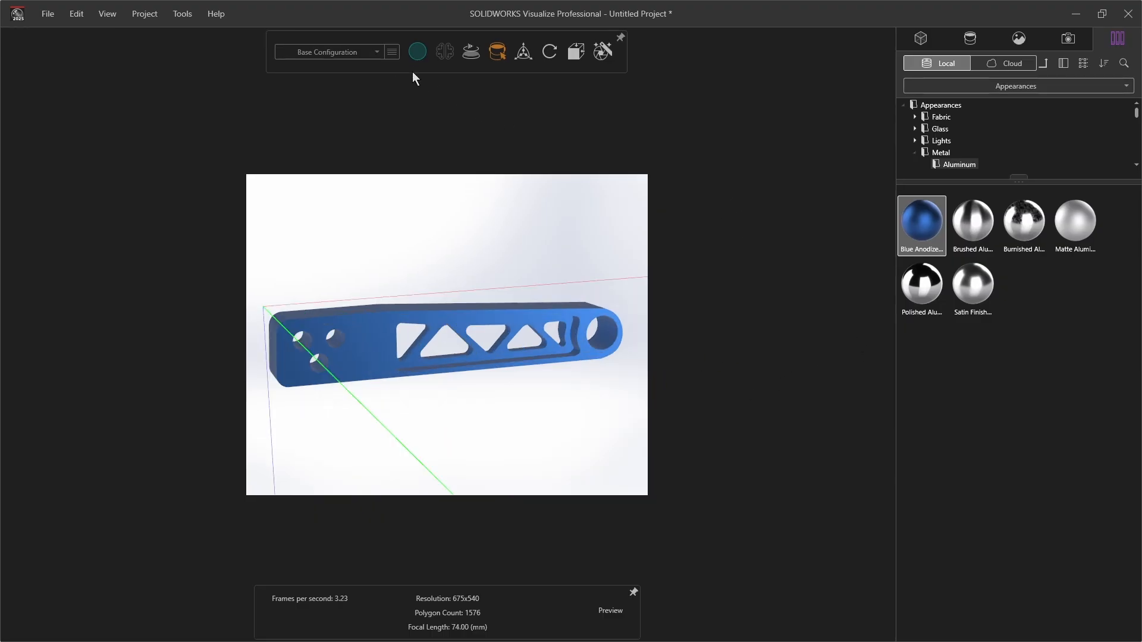
Preview the blue part in the accurate renderer, zooming and orbiting around it, then switch back to the fast preview
{"action": "mouse_move", "coordinate": [420, 55]}
{"action": "left_click", "coordinate": [428, 78]}
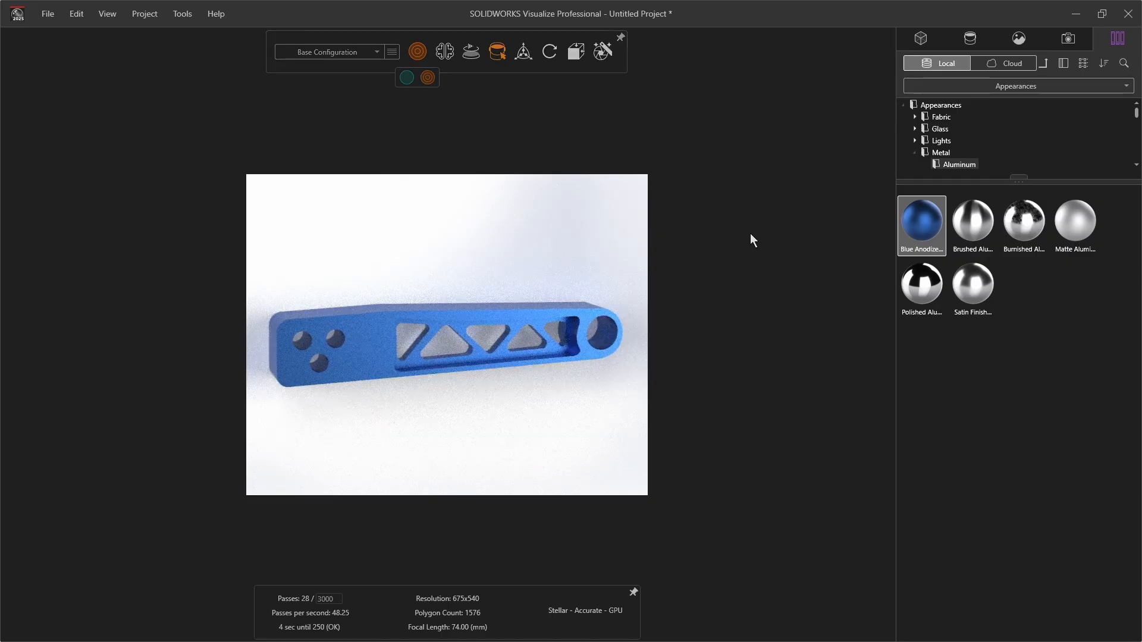
{"action": "scroll", "coordinate": [454, 377], "scroll_direction": "down", "scroll_amount": 5}
{"action": "scroll", "coordinate": [387, 337], "scroll_direction": "up", "scroll_amount": 3}
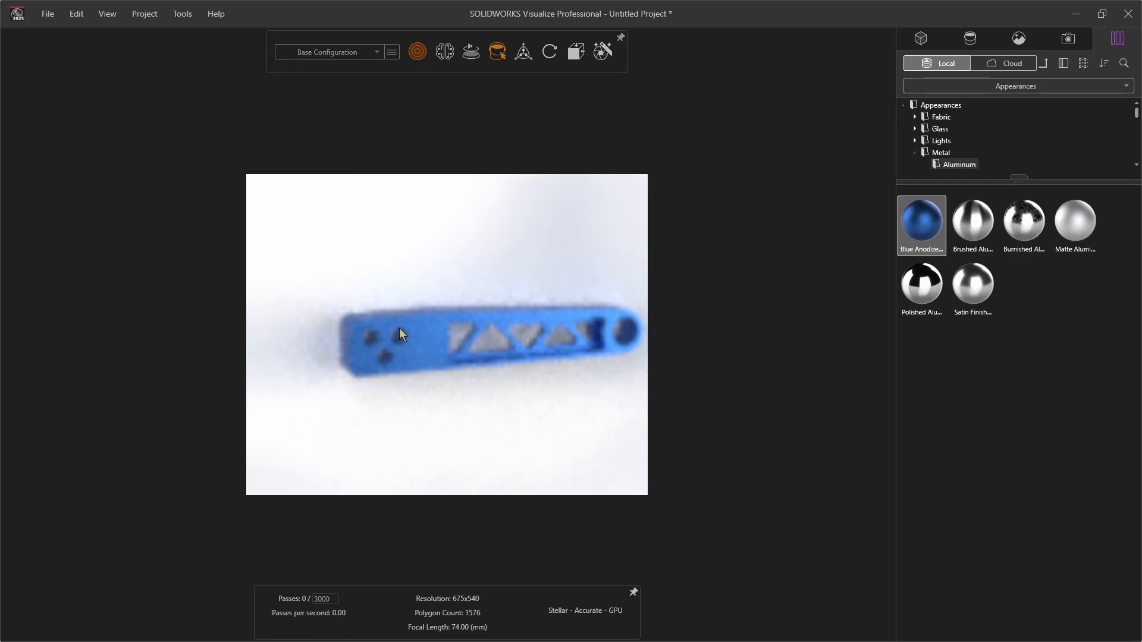
{"action": "scroll", "coordinate": [402, 329], "scroll_direction": "up", "scroll_amount": 6}
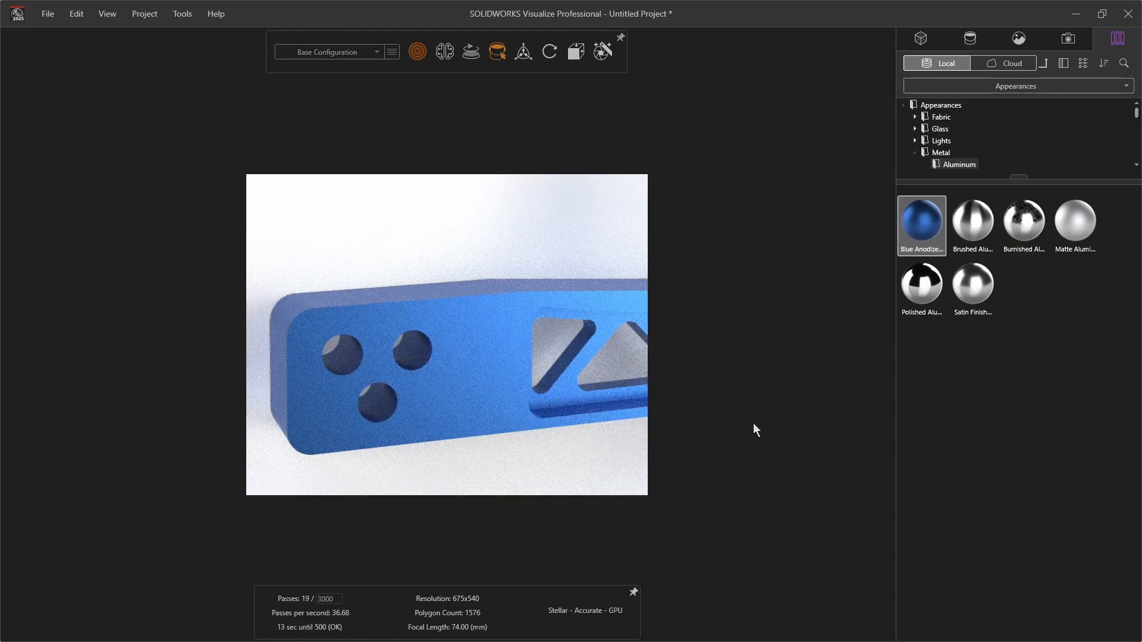
{"action": "scroll", "coordinate": [556, 359], "scroll_direction": "down", "scroll_amount": 5}
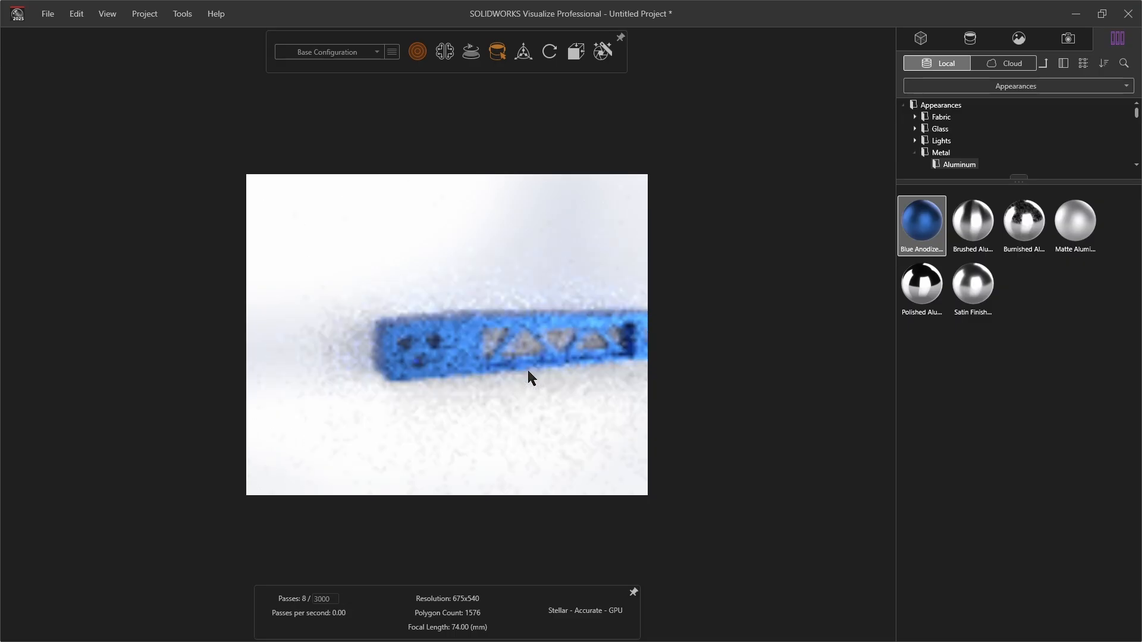
{"action": "left_click_drag", "start_coordinate": [530, 379], "coordinate": [602, 363]}
{"action": "middle_click_drag", "start_coordinate": [602, 363], "coordinate": [823, 303]}
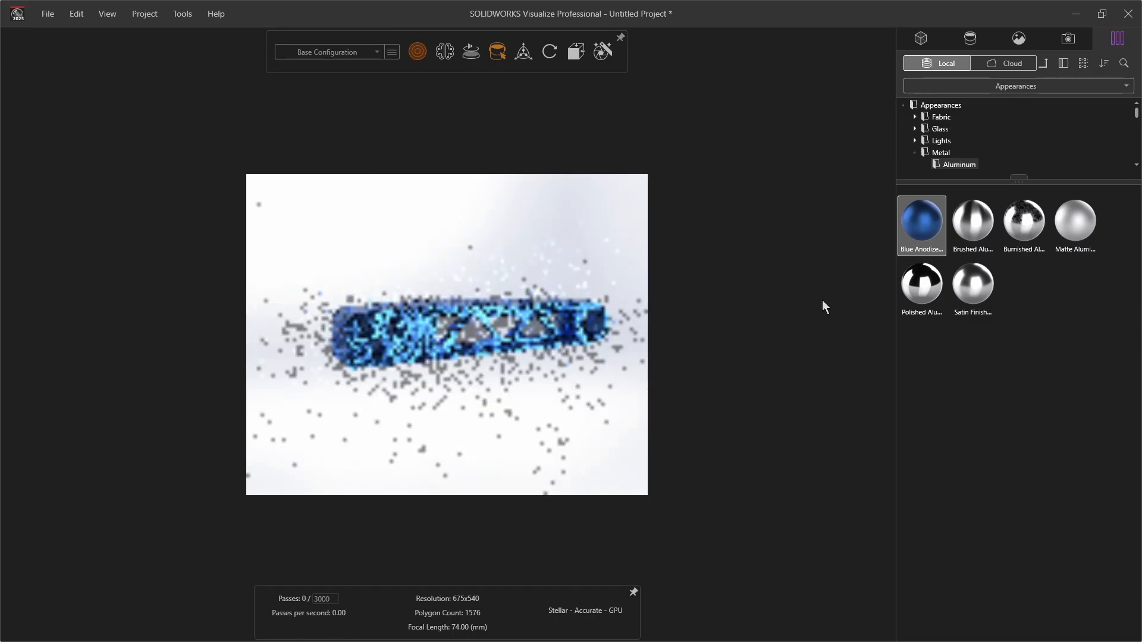
{"action": "mouse_move", "coordinate": [413, 52]}
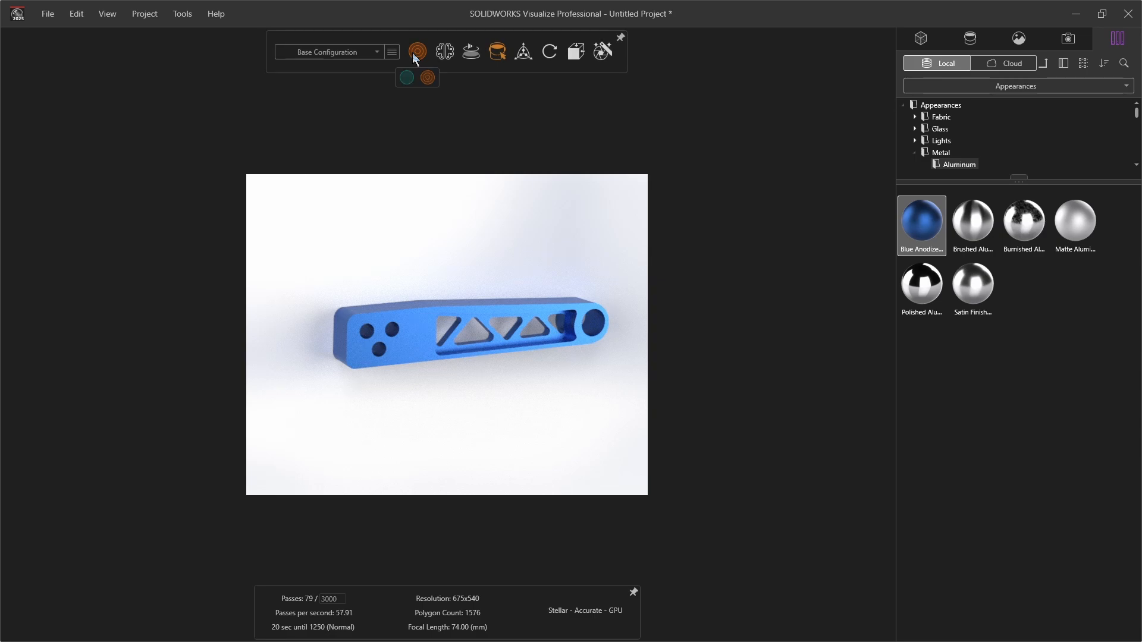
{"action": "left_click", "coordinate": [406, 77]}
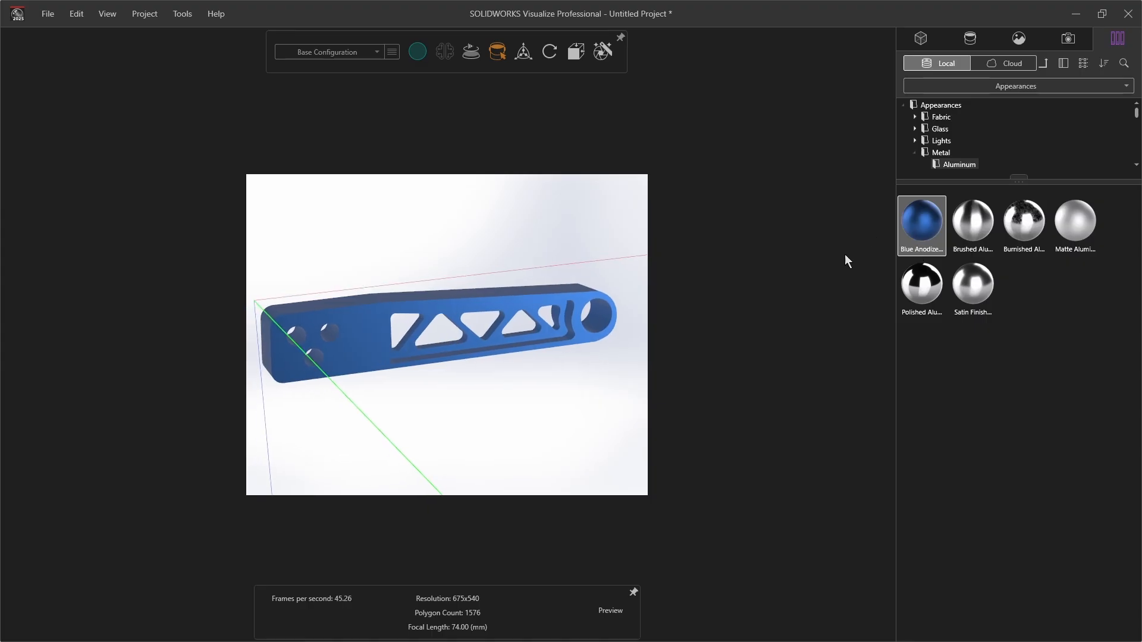
Try the Brushed, Burnished, Matte and Polished aluminum appearances on the part, then reapply Blue Anodized
{"action": "left_click_drag", "start_coordinate": [991, 221], "coordinate": [390, 351]}
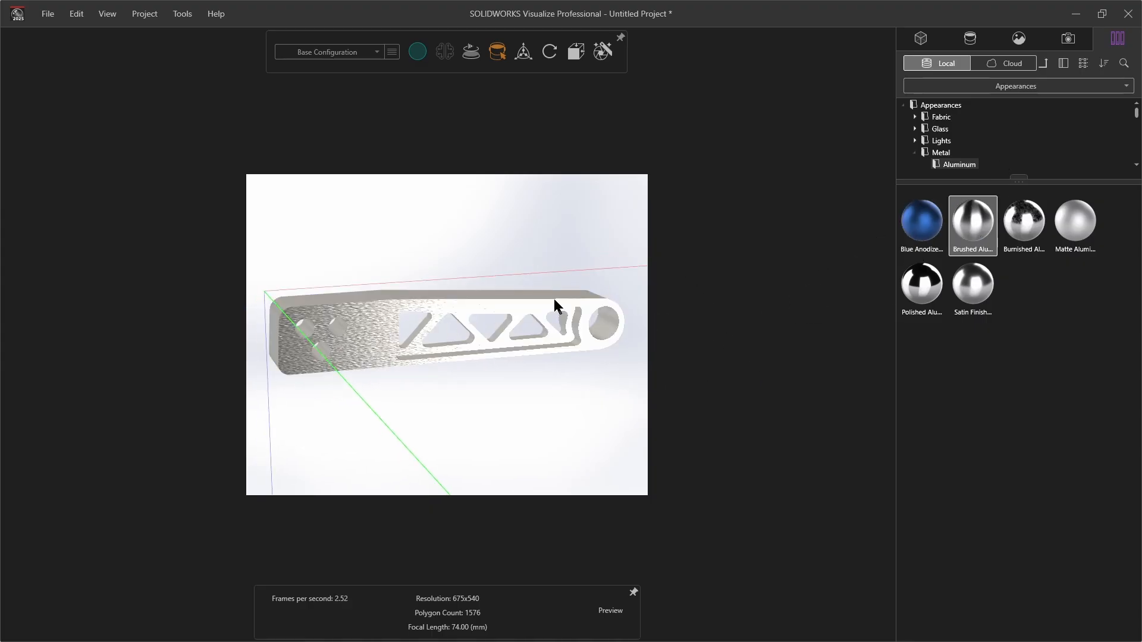
{"action": "left_click_drag", "start_coordinate": [1007, 255], "coordinate": [378, 323]}
{"action": "left_click_drag", "start_coordinate": [1074, 221], "coordinate": [391, 323]}
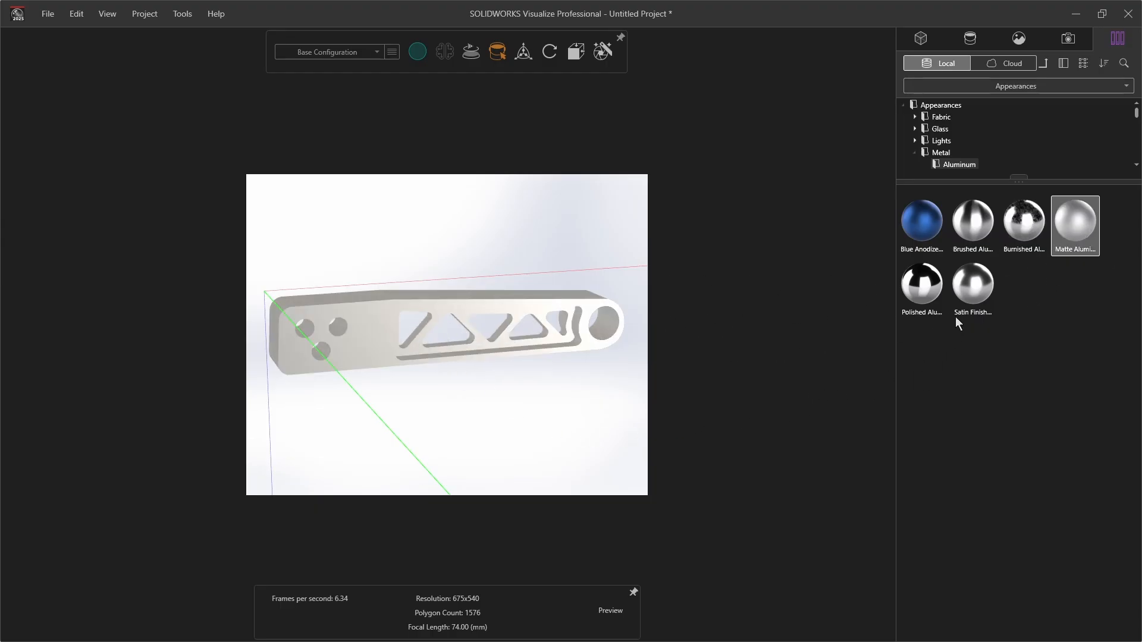
{"action": "left_click_drag", "start_coordinate": [923, 284], "coordinate": [367, 326]}
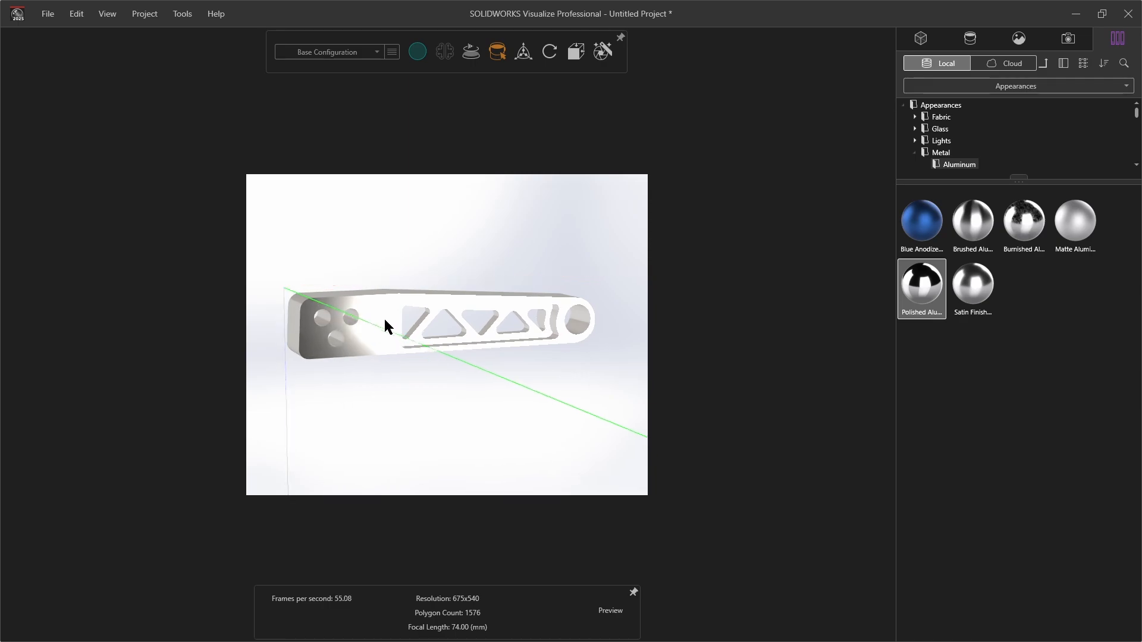
{"action": "left_click_drag", "start_coordinate": [922, 220], "coordinate": [367, 359]}
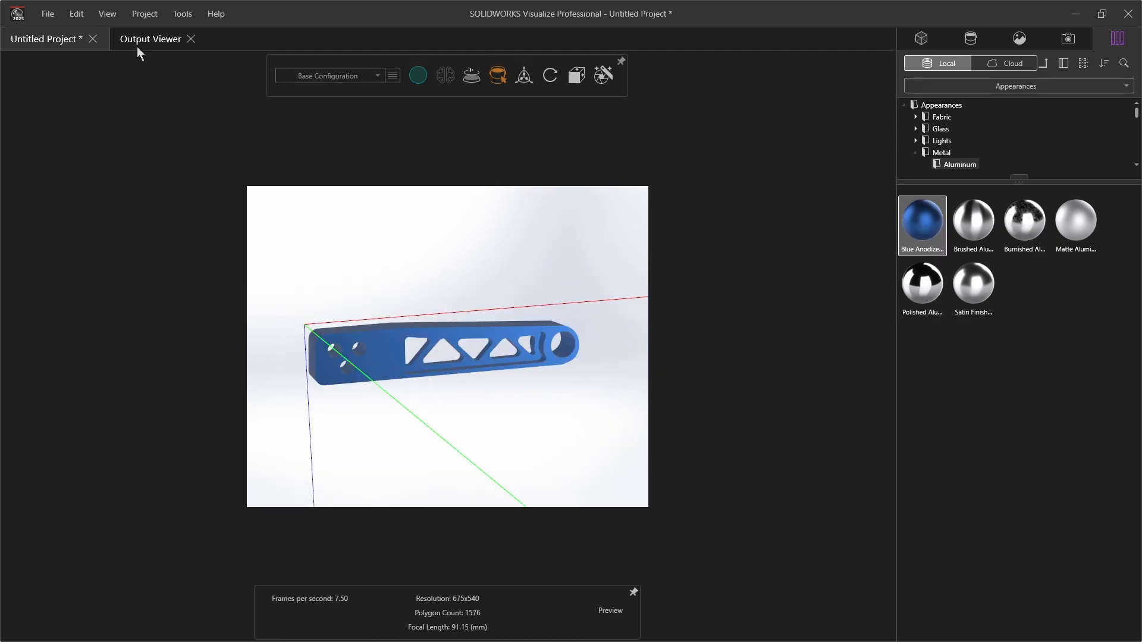
Render a second 4K High Quality image of the blue part with the same wizard settings
{"action": "left_click", "coordinate": [175, 14]}
{"action": "left_click", "coordinate": [194, 54]}
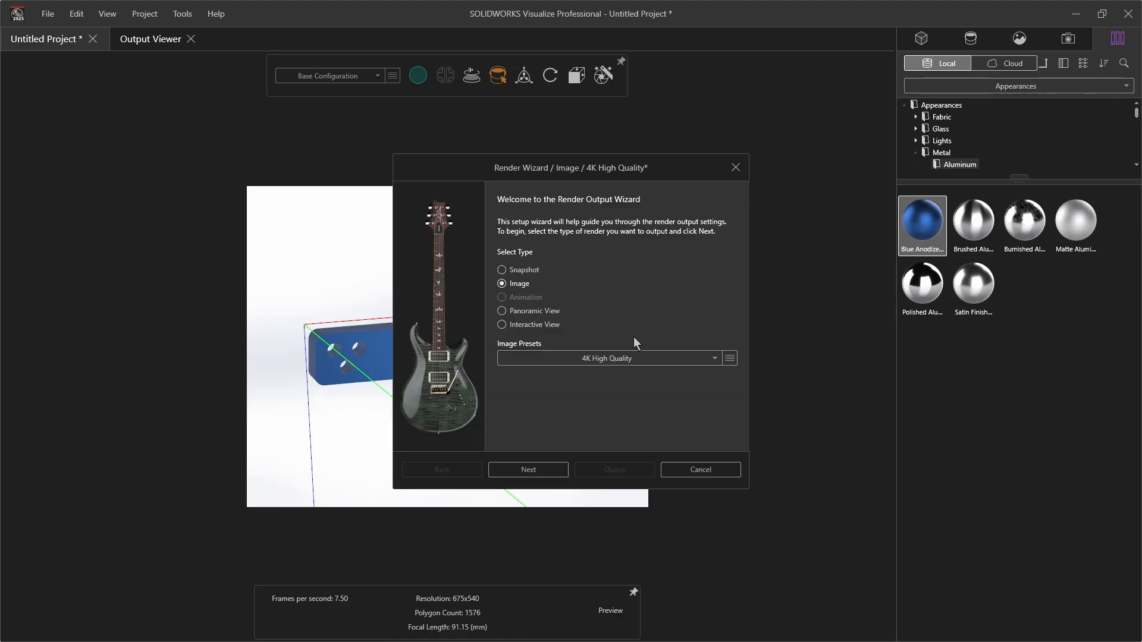
{"action": "left_click", "coordinate": [543, 470]}
{"action": "left_click", "coordinate": [542, 470]}
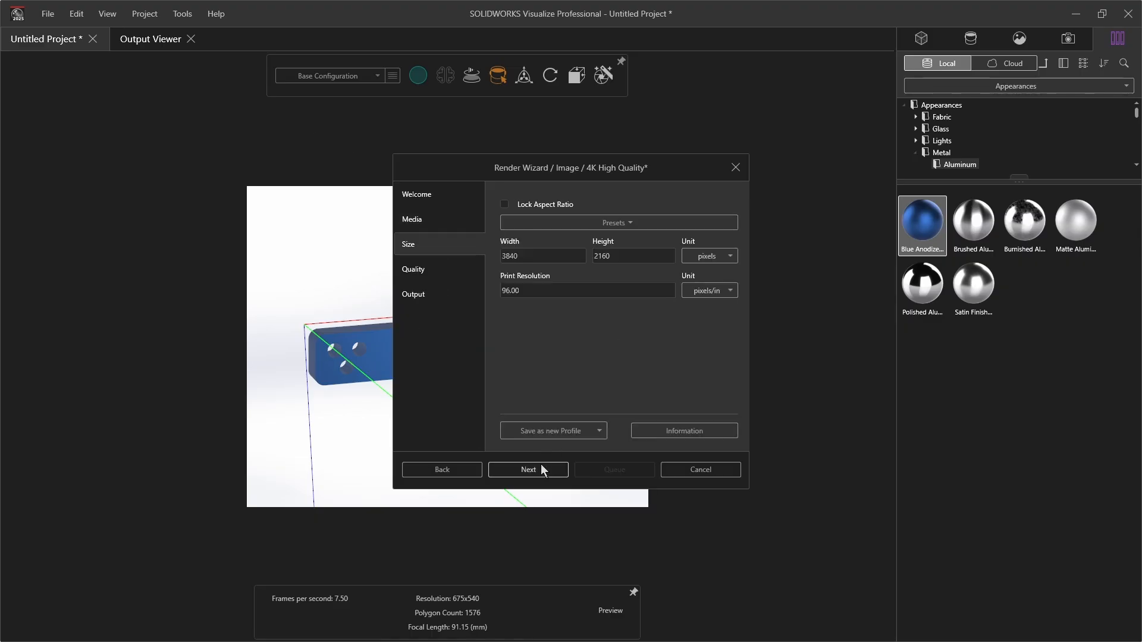
{"action": "left_click", "coordinate": [534, 471]}
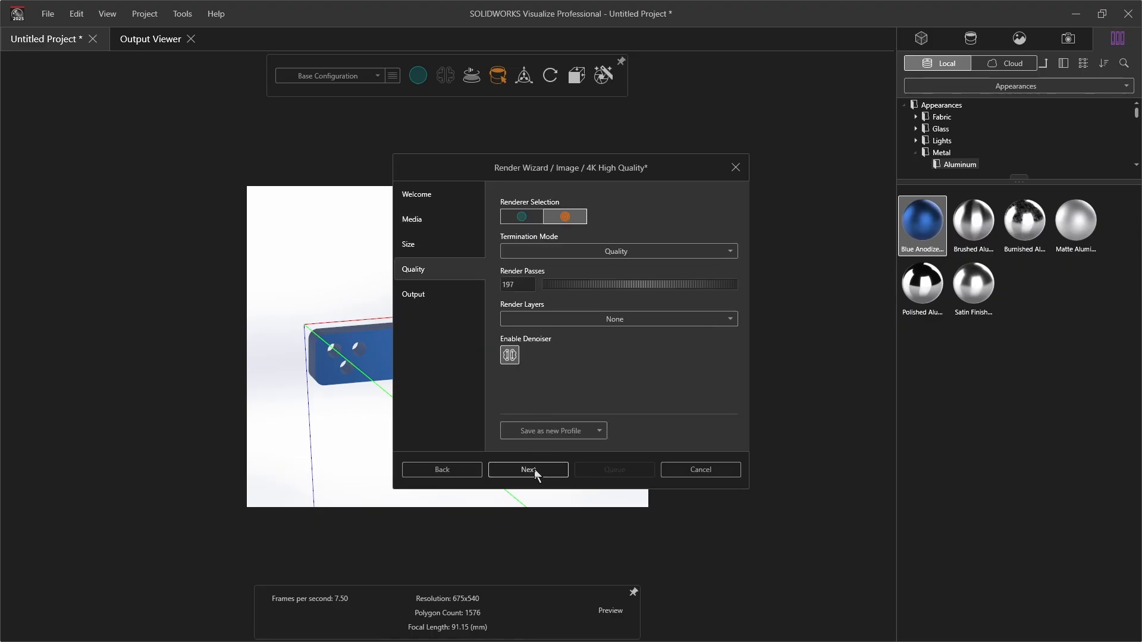
{"action": "left_click", "coordinate": [534, 471]}
{"action": "left_click", "coordinate": [528, 470]}
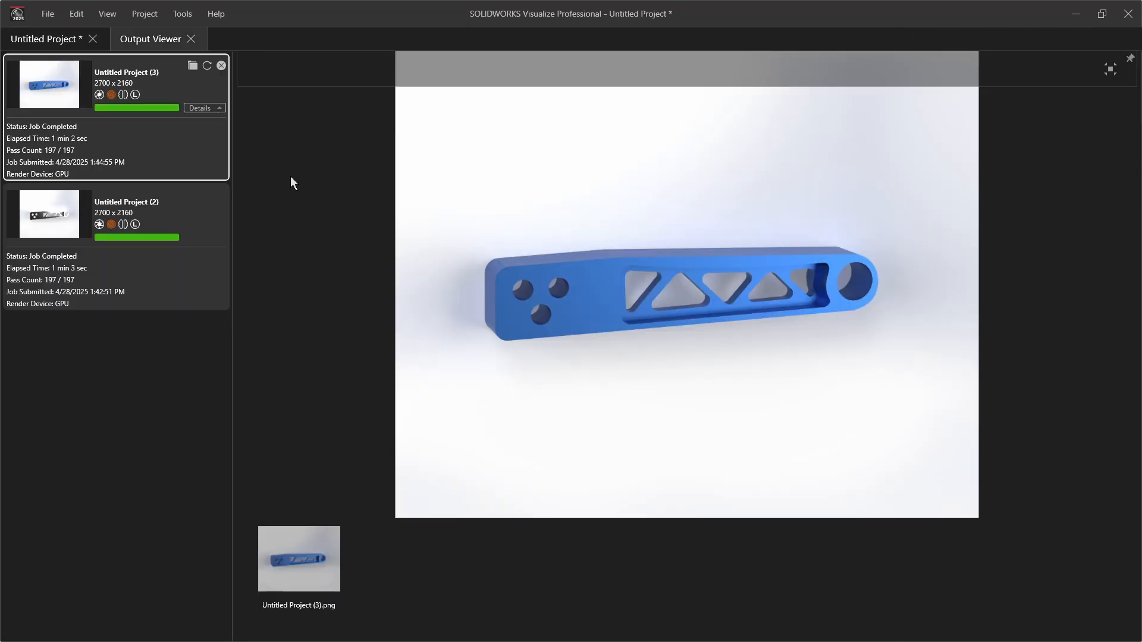
Open the blue render in the photo viewer, zoom to inspect it, and close the viewer
{"action": "double_click", "coordinate": [317, 568]}
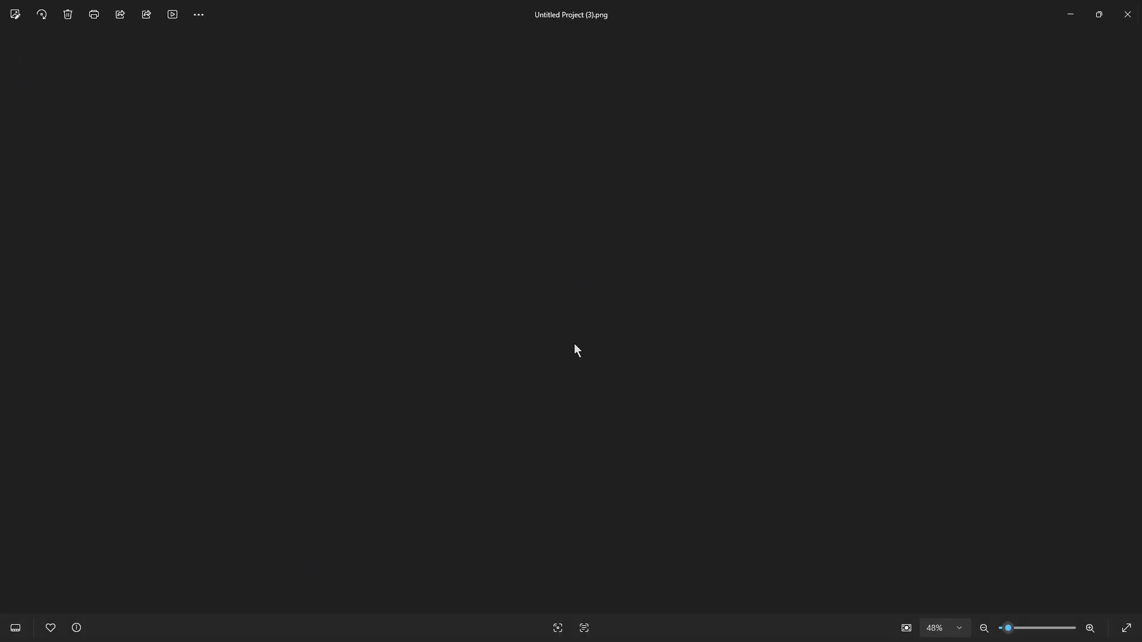
{"action": "scroll", "coordinate": [602, 356], "scroll_direction": "up", "scroll_amount": 3}
{"action": "scroll", "coordinate": [793, 406], "scroll_direction": "down", "scroll_amount": 2}
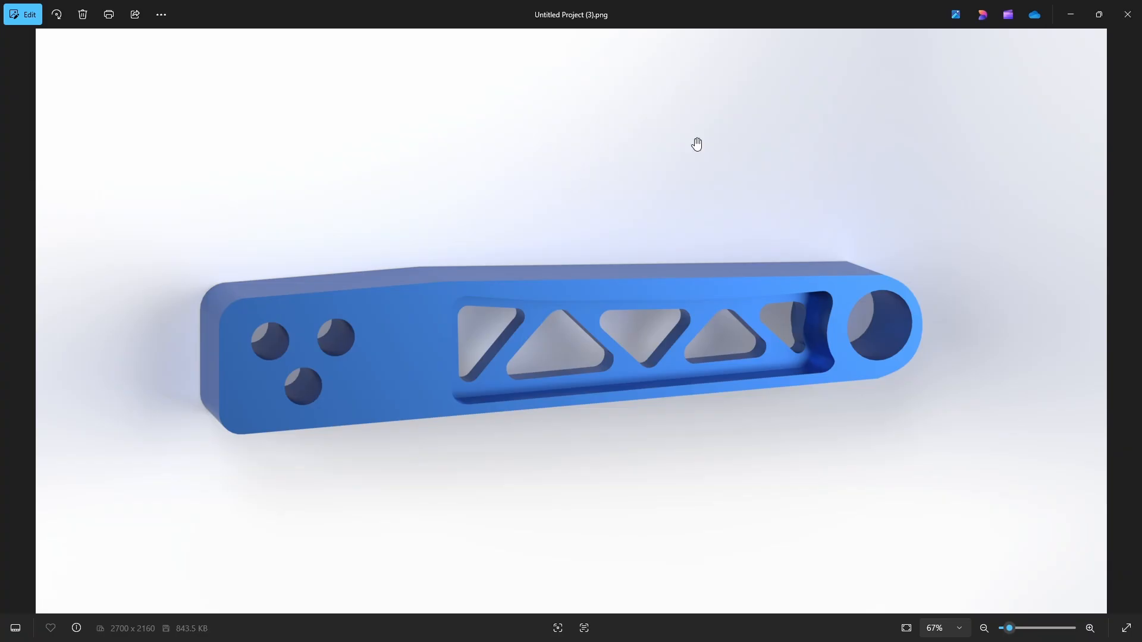
{"action": "left_click", "coordinate": [1128, 14]}
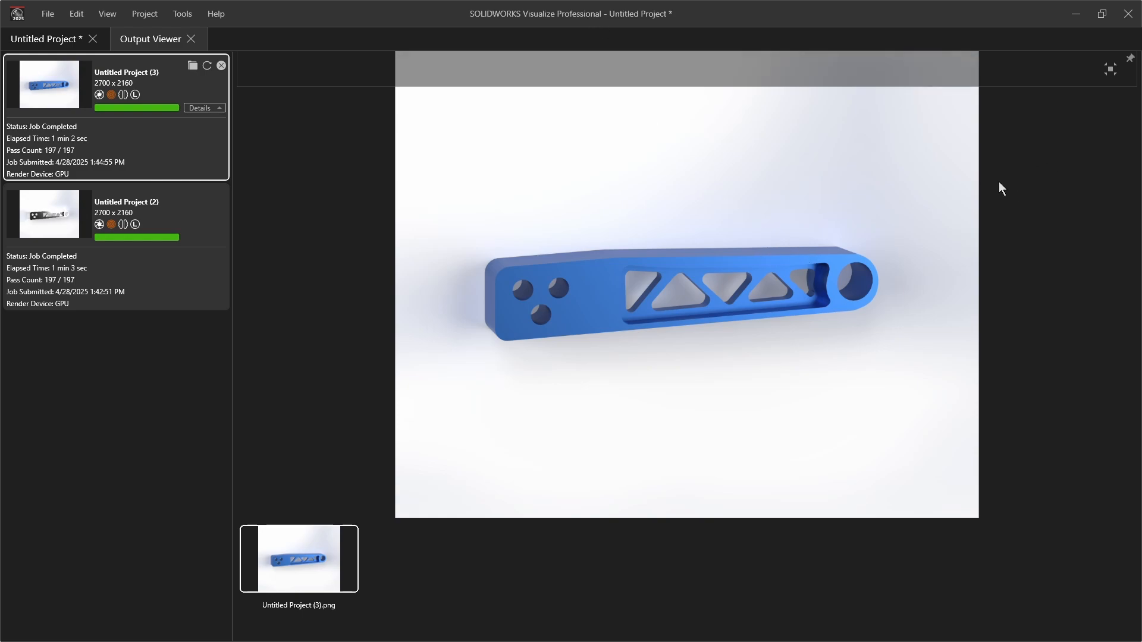
Close SOLIDWORKS Visualize
{"action": "left_click", "coordinate": [1131, 21]}
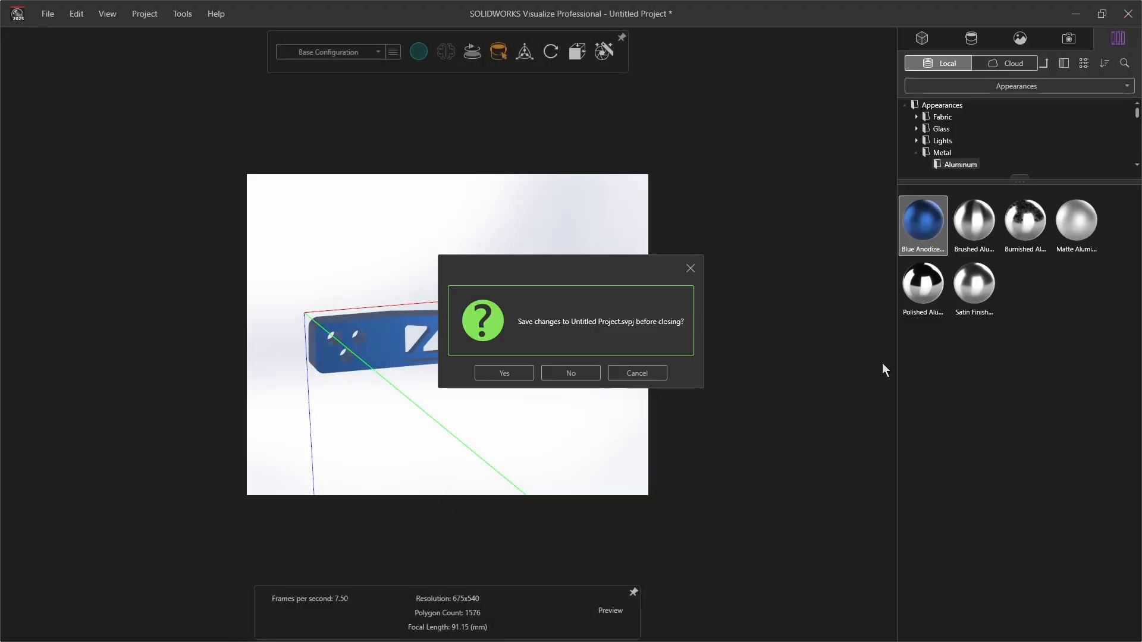